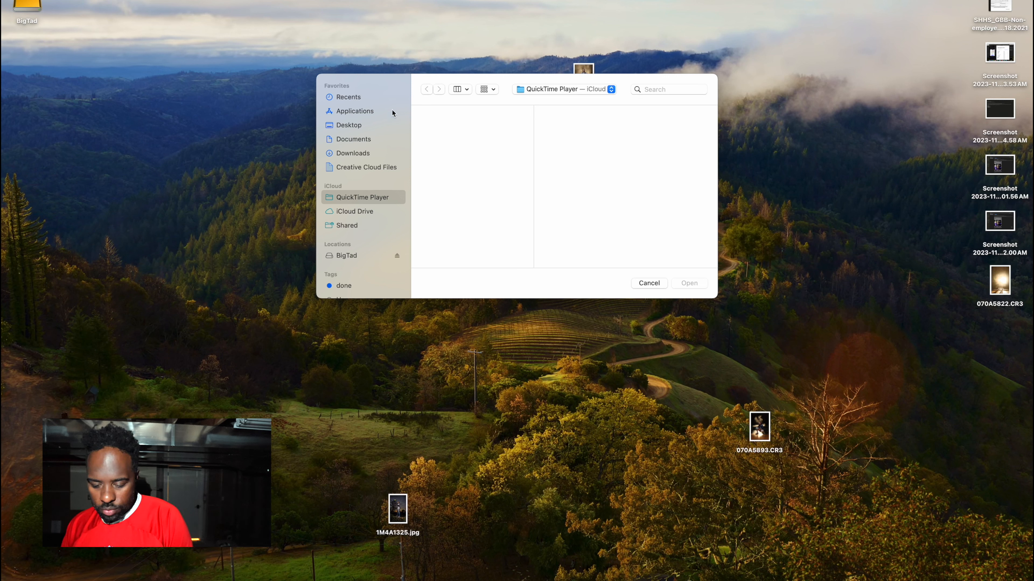
Dismiss the file-open dialog and preview the desktop photos 070A5854.CR3, 070A5893.CR3 and 070A5822.CR3
{"action": "left_click", "coordinate": [643, 282]}
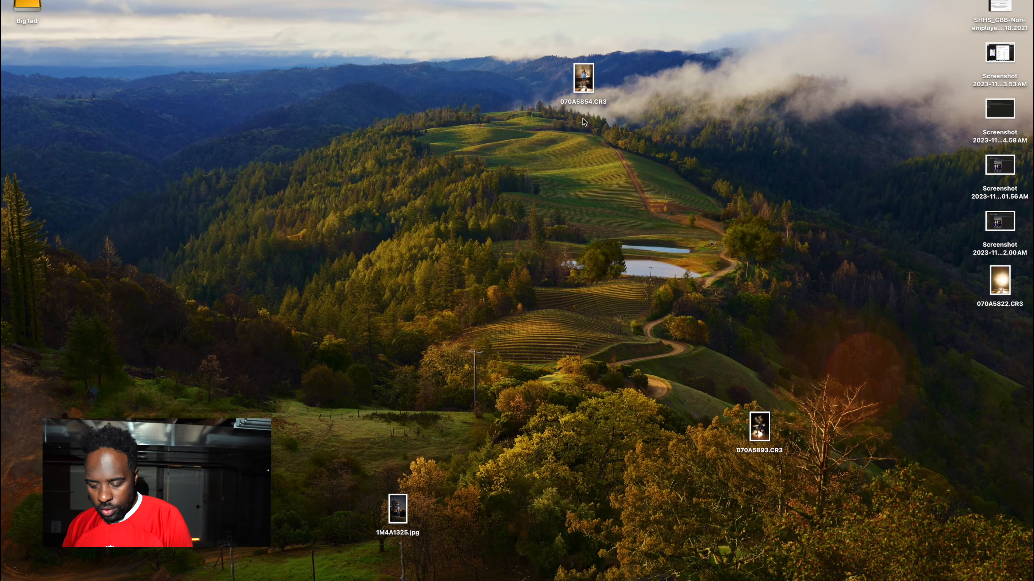
{"action": "left_click", "coordinate": [584, 76]}
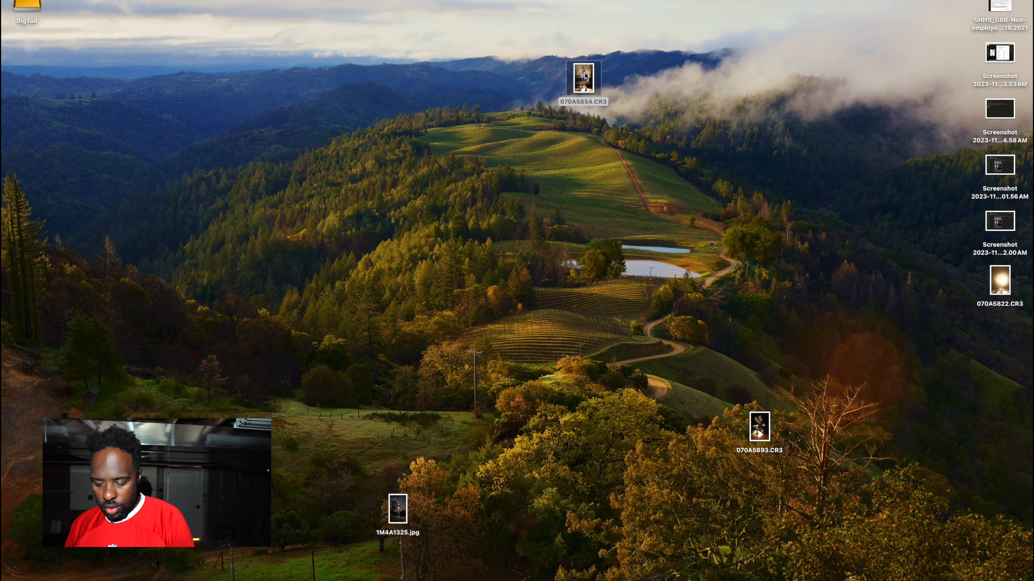
{"action": "double_click", "coordinate": [584, 76]}
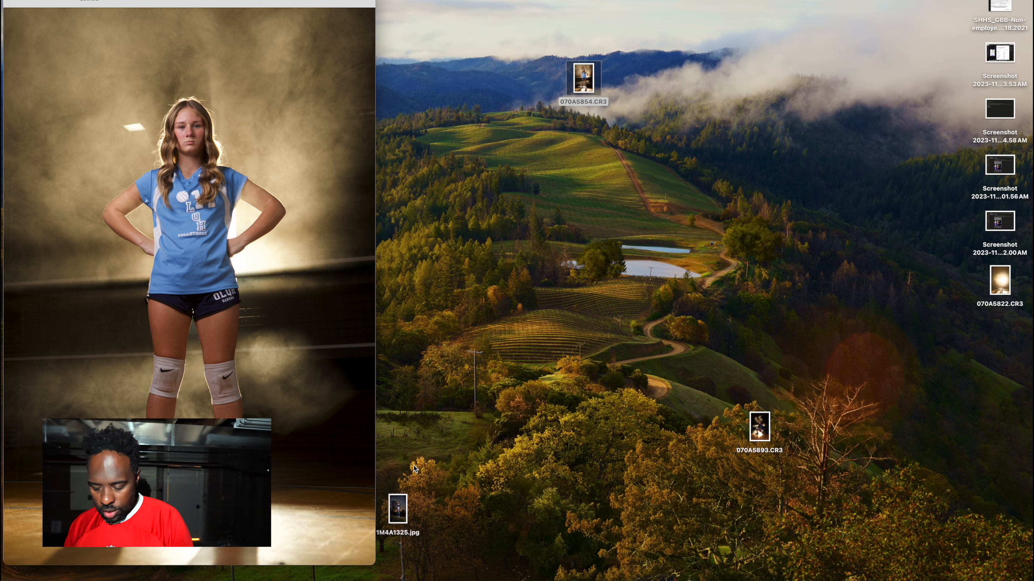
{"action": "left_click", "coordinate": [760, 422]}
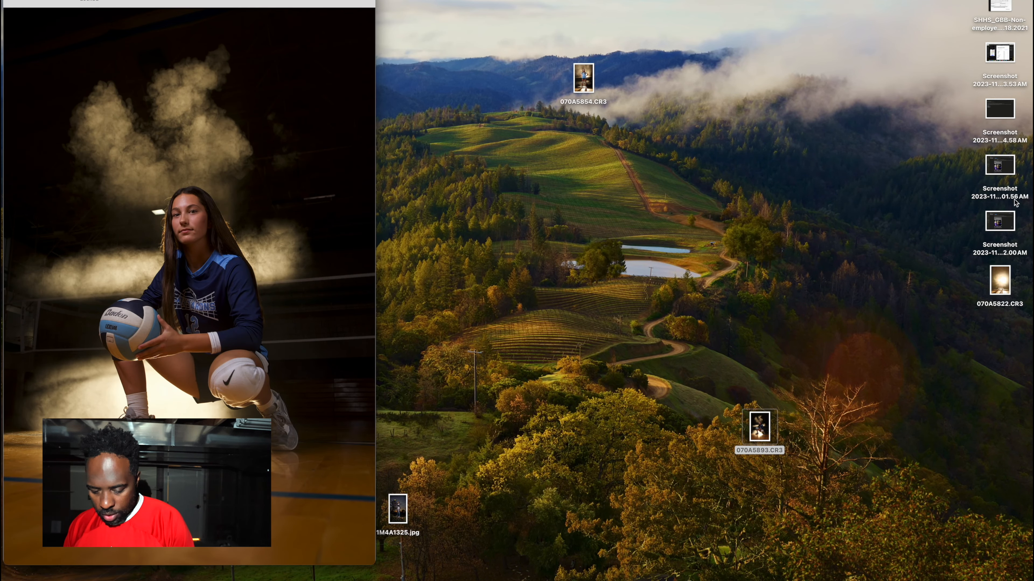
{"action": "left_click", "coordinate": [1000, 281]}
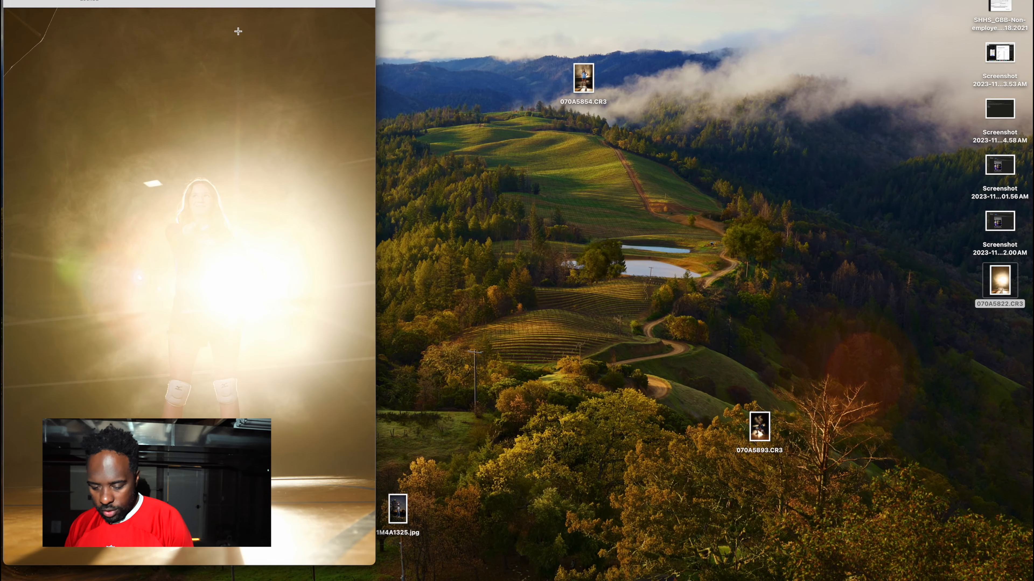
Move the 070A5822.CR3 and 070A5893.CR3 previews aside to compare the photos, closing both of them
{"action": "left_click_drag", "start_coordinate": [139, 2], "coordinate": [729, 3]}
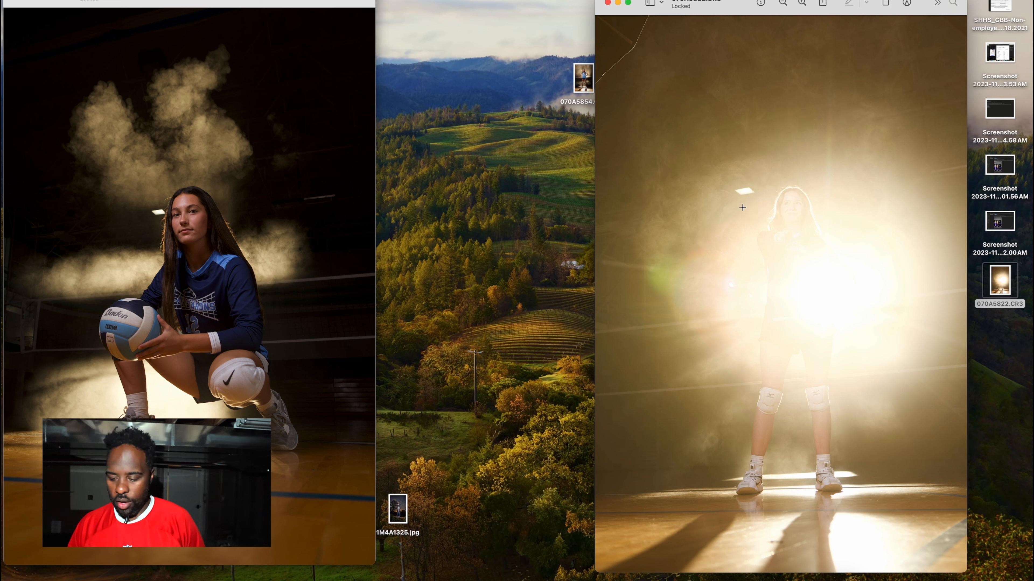
{"action": "left_click", "coordinate": [607, 3]}
{"action": "left_click_drag", "start_coordinate": [110, 0], "coordinate": [473, 35]}
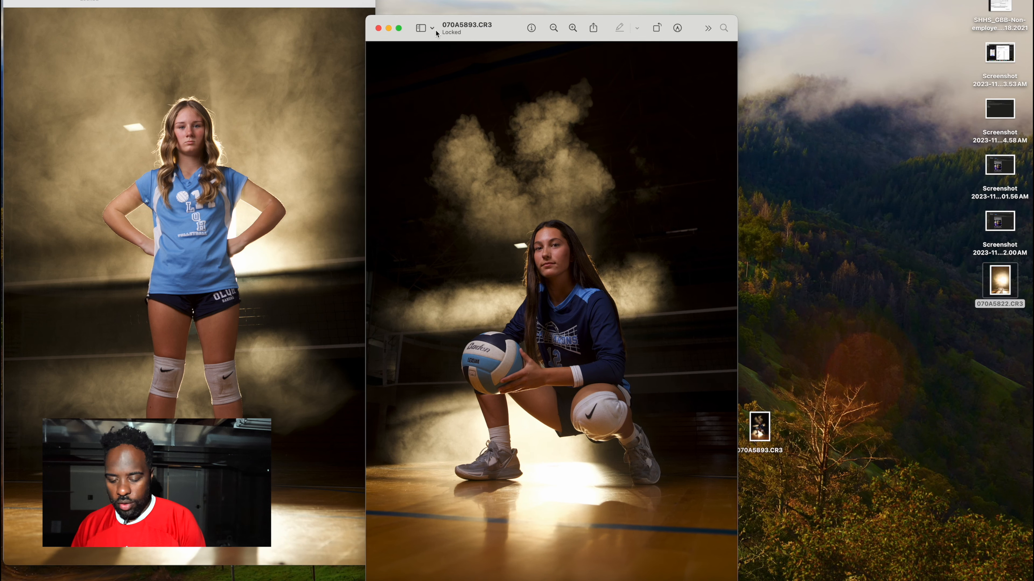
{"action": "left_click", "coordinate": [379, 30]}
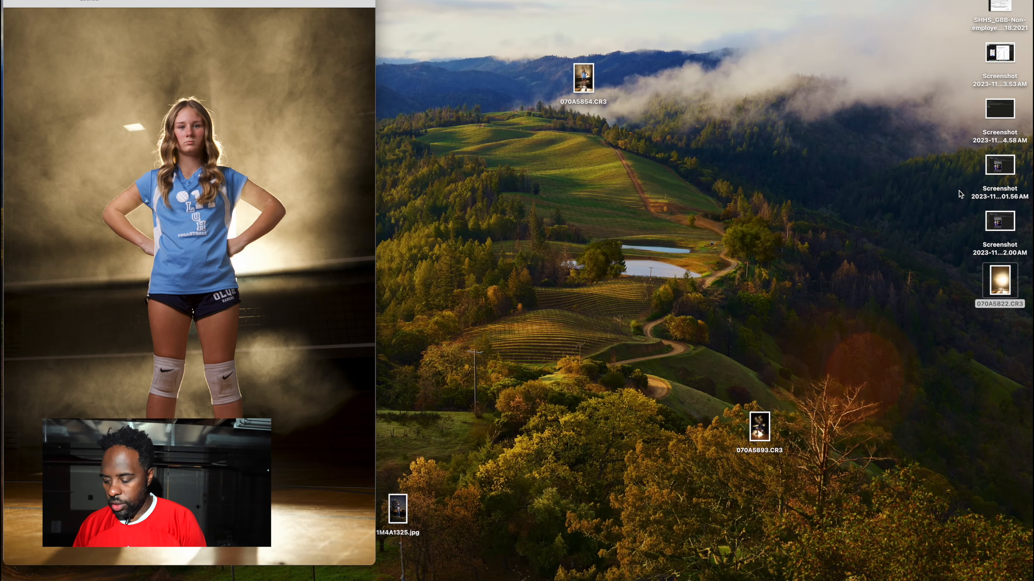
Open 070A5893.CR3 in Camera Raw and apply the Auto tone adjustments
{"action": "left_click", "coordinate": [761, 428]}
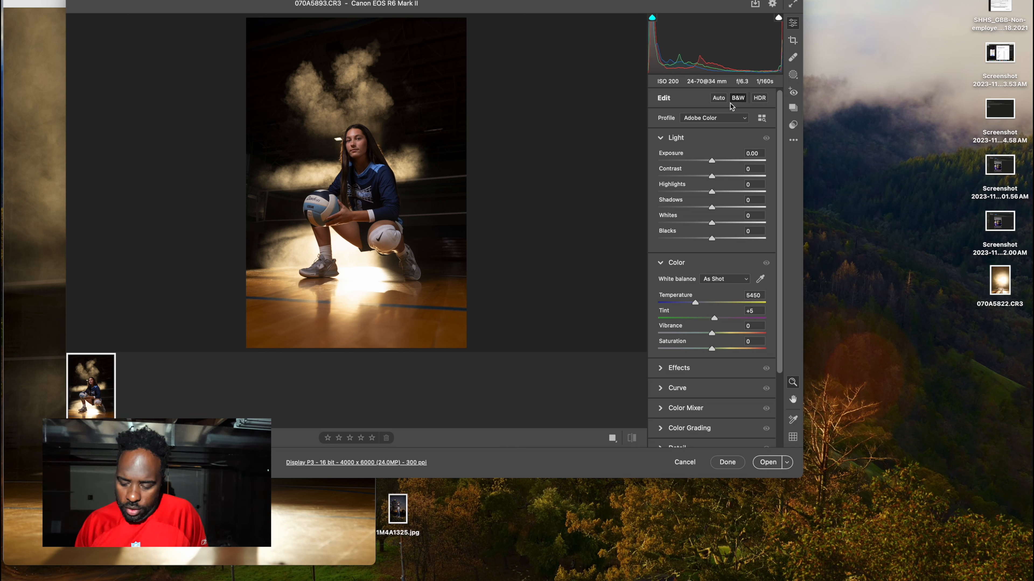
{"action": "left_click", "coordinate": [722, 99]}
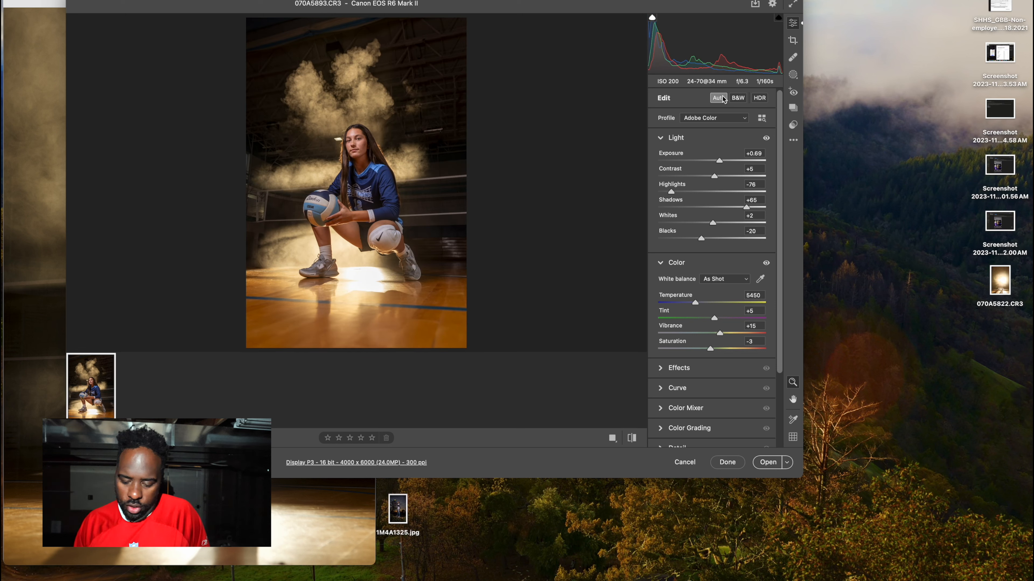
Create a Background mask with Exposure -0.55, Shadows -17, Whites +14 and Blacks +2
{"action": "left_click", "coordinate": [793, 75]}
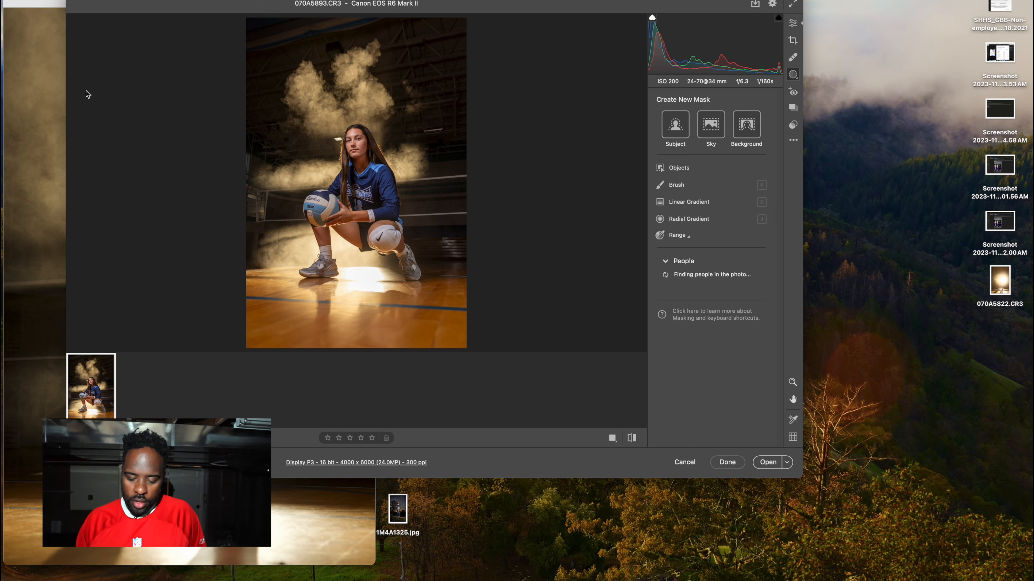
{"action": "left_click", "coordinate": [91, 1]}
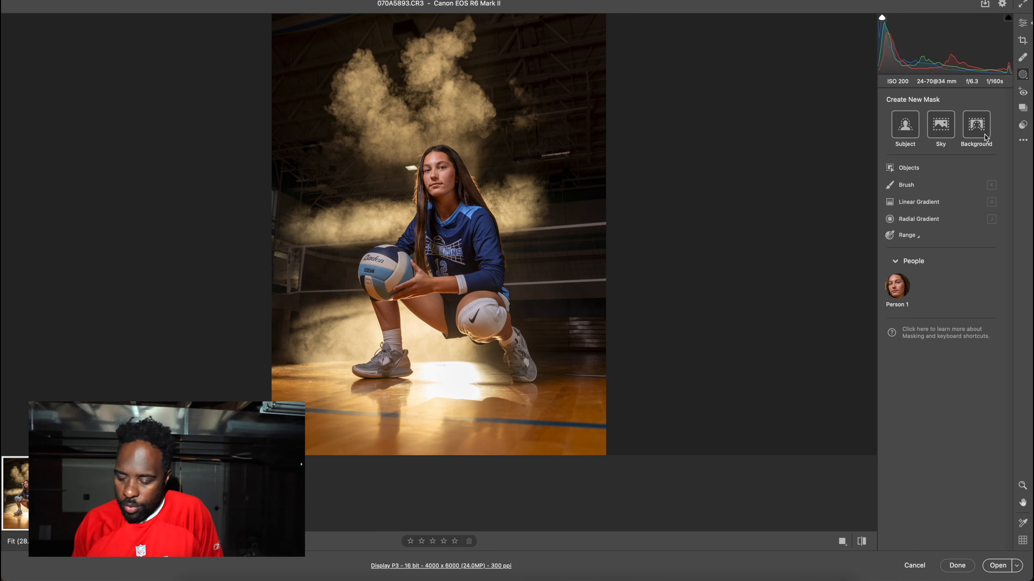
{"action": "left_click", "coordinate": [975, 131]}
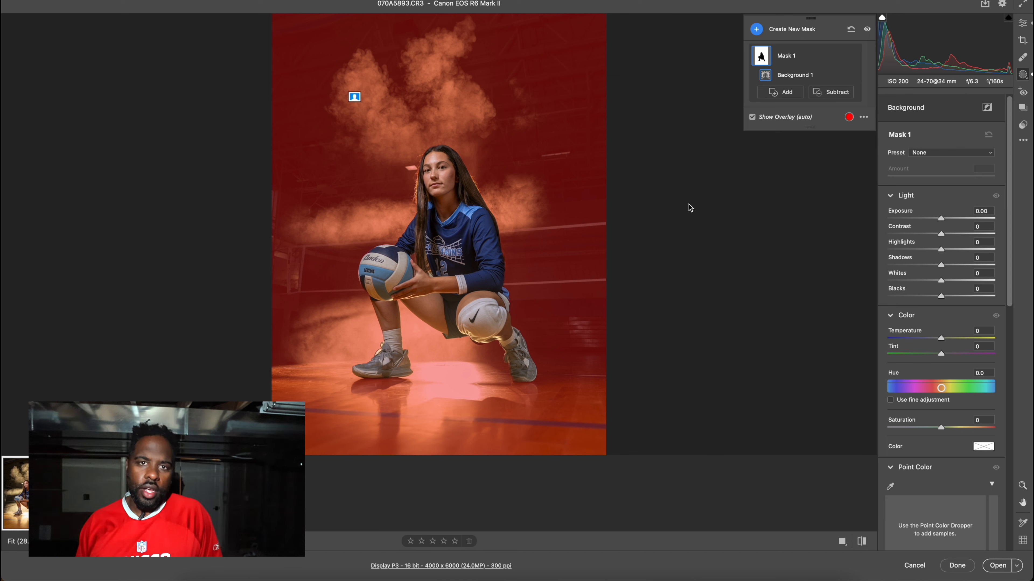
{"action": "left_click_drag", "start_coordinate": [941, 220], "coordinate": [935, 219]}
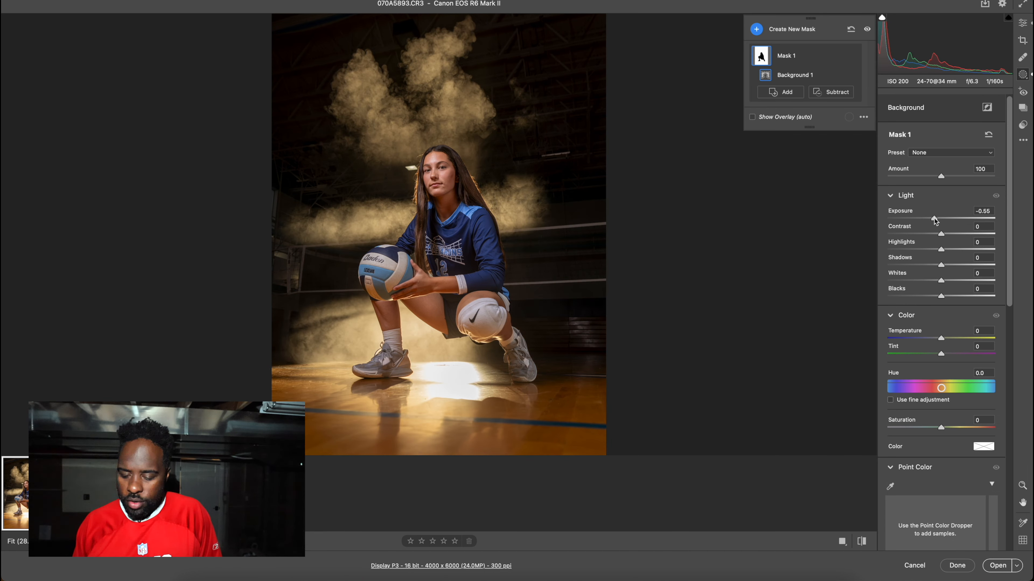
{"action": "mouse_move", "coordinate": [944, 267]}
{"action": "left_mouse_down"}
{"action": "mouse_move", "coordinate": [933, 267]}
{"action": "mouse_move", "coordinate": [938, 296]}
{"action": "mouse_move", "coordinate": [949, 281]}
{"action": "left_mouse_up"}
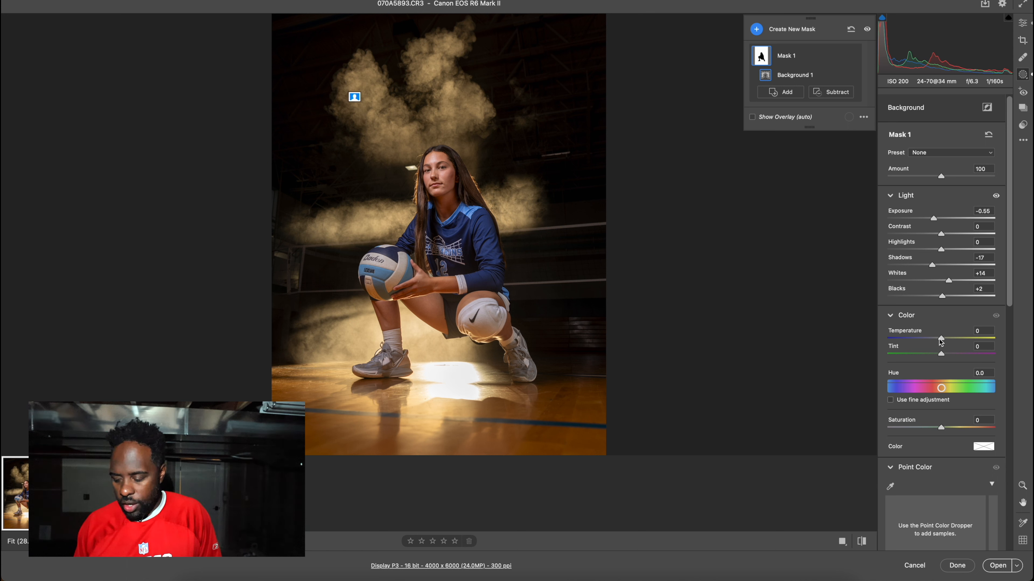
Set the background mask's Temperature to -100 and Saturation to +65, keeping Hue at 0.0
{"action": "left_click_drag", "start_coordinate": [940, 340], "coordinate": [876, 358]}
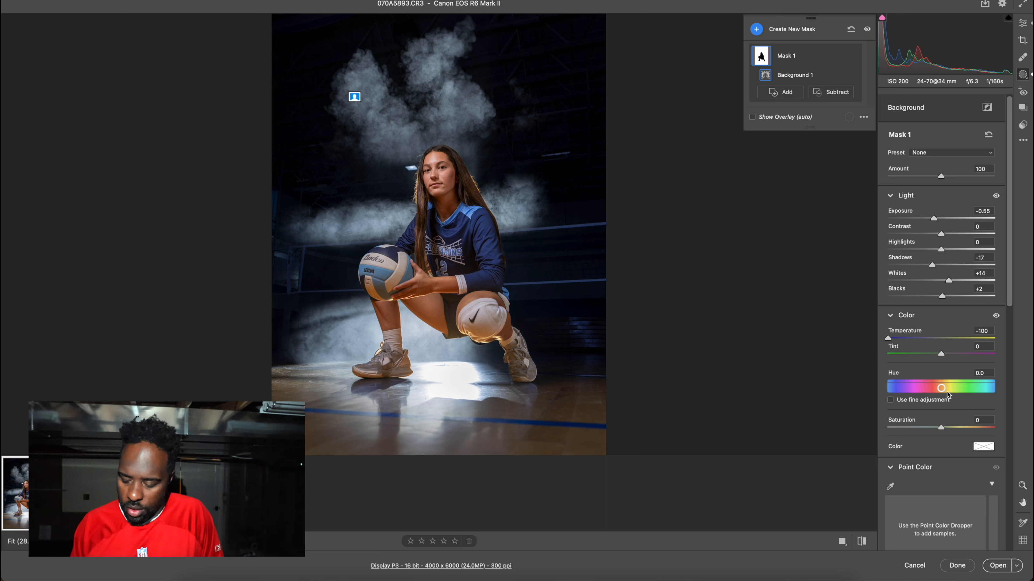
{"action": "mouse_move", "coordinate": [941, 388]}
{"action": "left_mouse_down"}
{"action": "mouse_move", "coordinate": [926, 388]}
{"action": "mouse_move", "coordinate": [961, 388]}
{"action": "mouse_move", "coordinate": [929, 391]}
{"action": "left_mouse_up"}
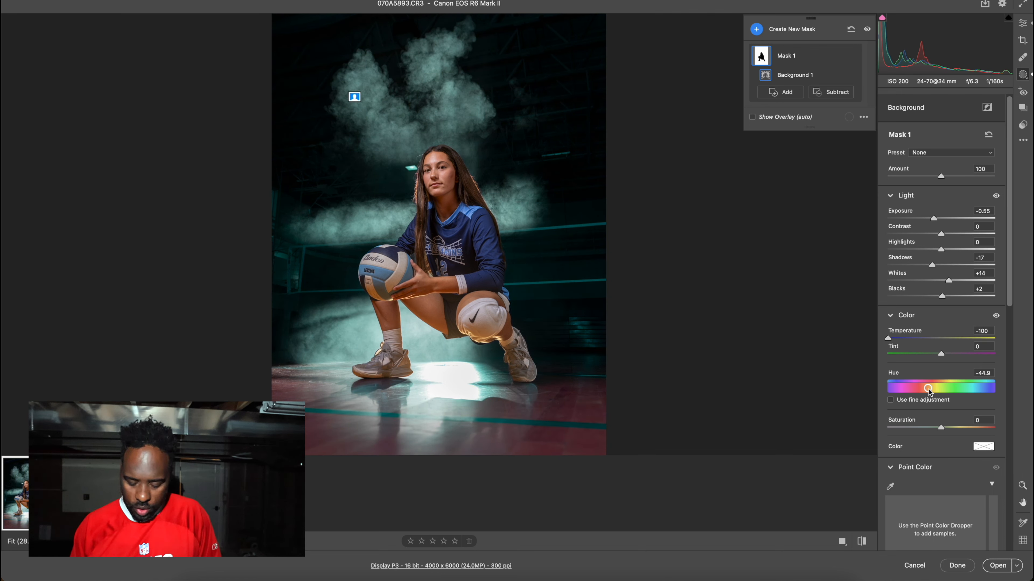
{"action": "double_click", "coordinate": [928, 388]}
{"action": "left_click_drag", "start_coordinate": [944, 427], "coordinate": [960, 427]}
{"action": "left_click_drag", "start_coordinate": [980, 428], "coordinate": [979, 427]}
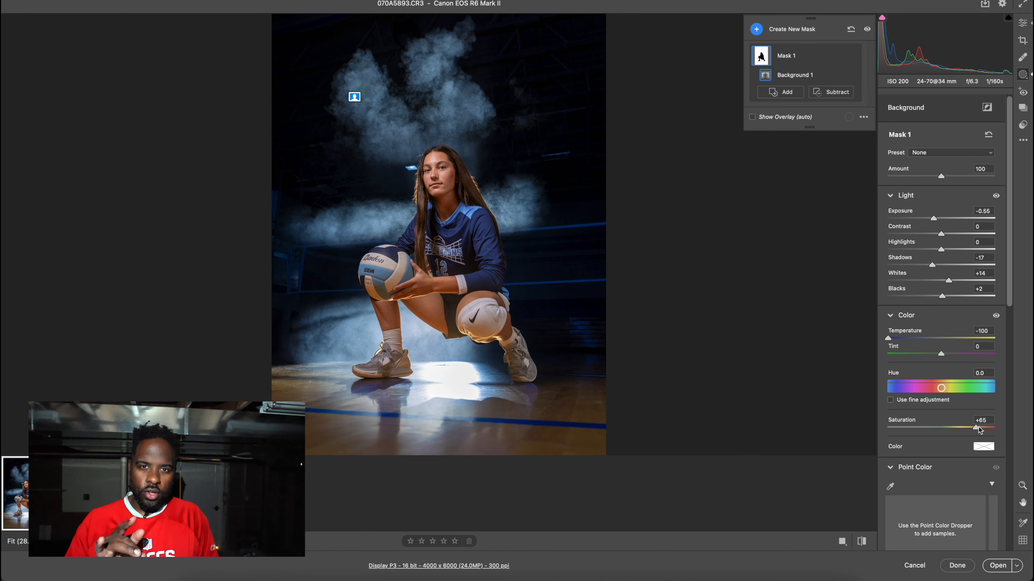
{"action": "scroll", "coordinate": [945, 436], "scroll_direction": "down", "scroll_amount": 5}
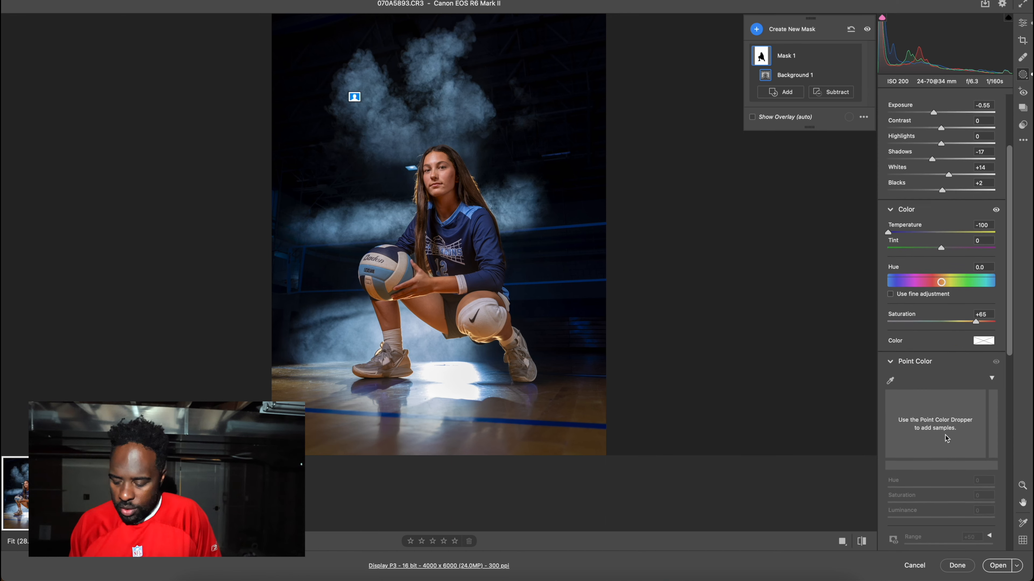
{"action": "scroll", "coordinate": [944, 435], "scroll_direction": "down", "scroll_amount": 1}
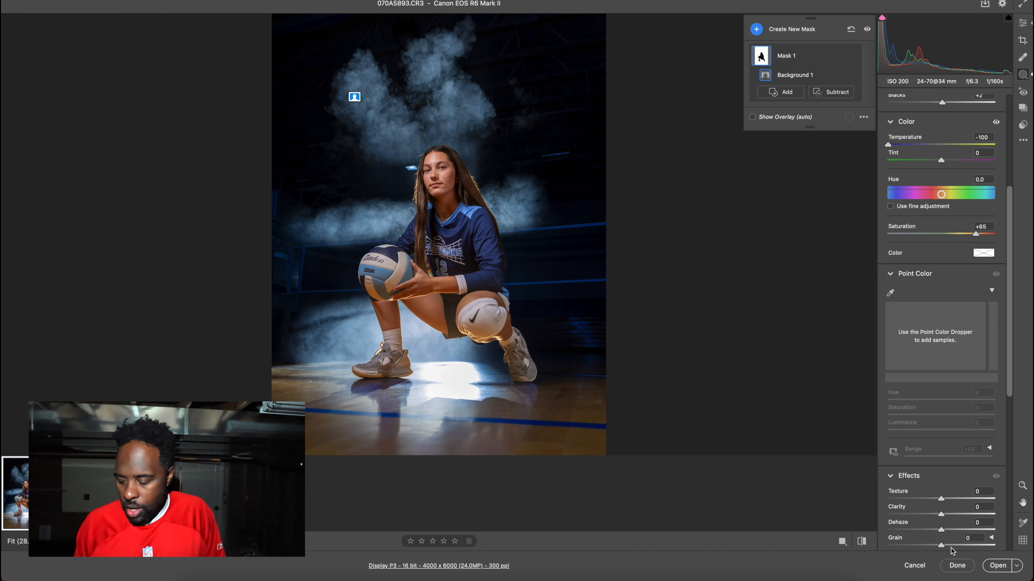
{"action": "scroll", "coordinate": [952, 455], "scroll_direction": "up", "scroll_amount": 5}
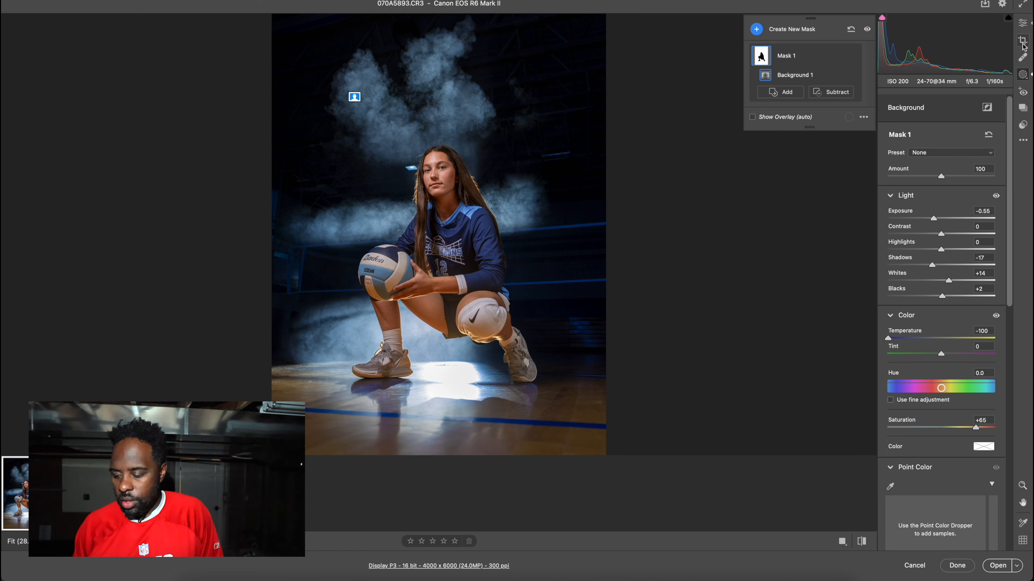
{"action": "left_click", "coordinate": [1023, 25]}
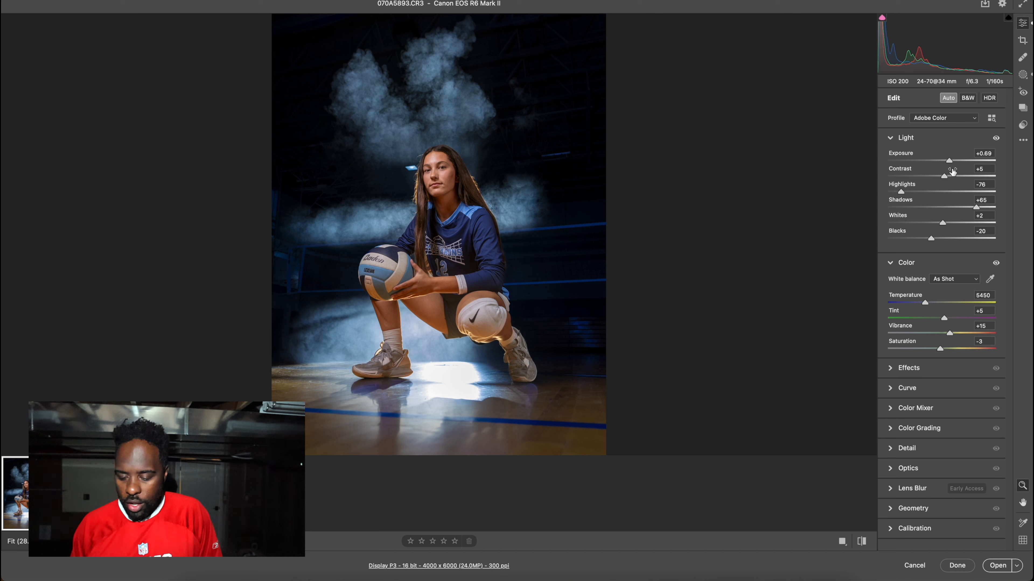
Add a second mask that selects the subject and set its Temperature to -19
{"action": "left_click", "coordinate": [1022, 75]}
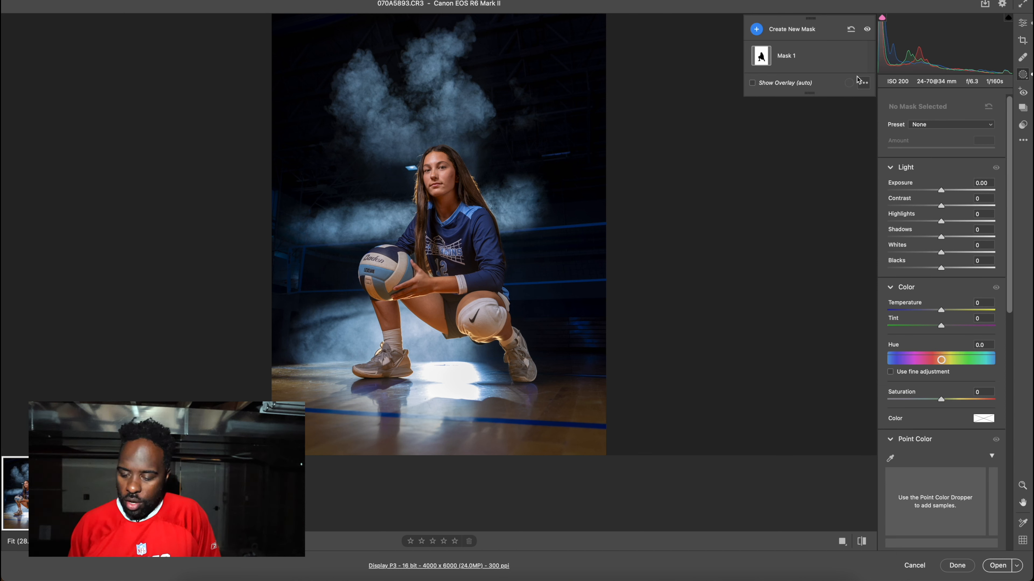
{"action": "left_click", "coordinate": [755, 29]}
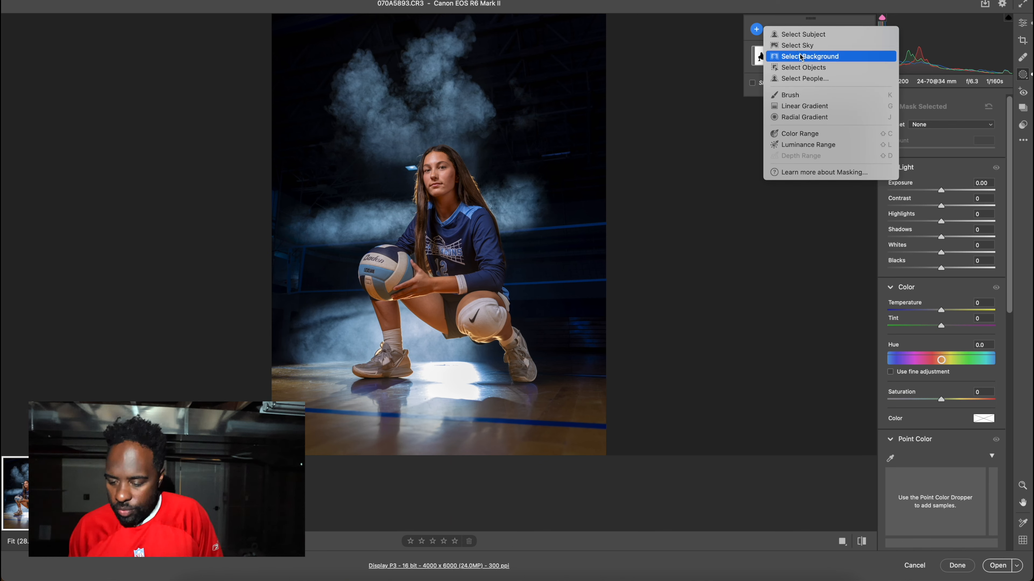
{"action": "left_click", "coordinate": [801, 34]}
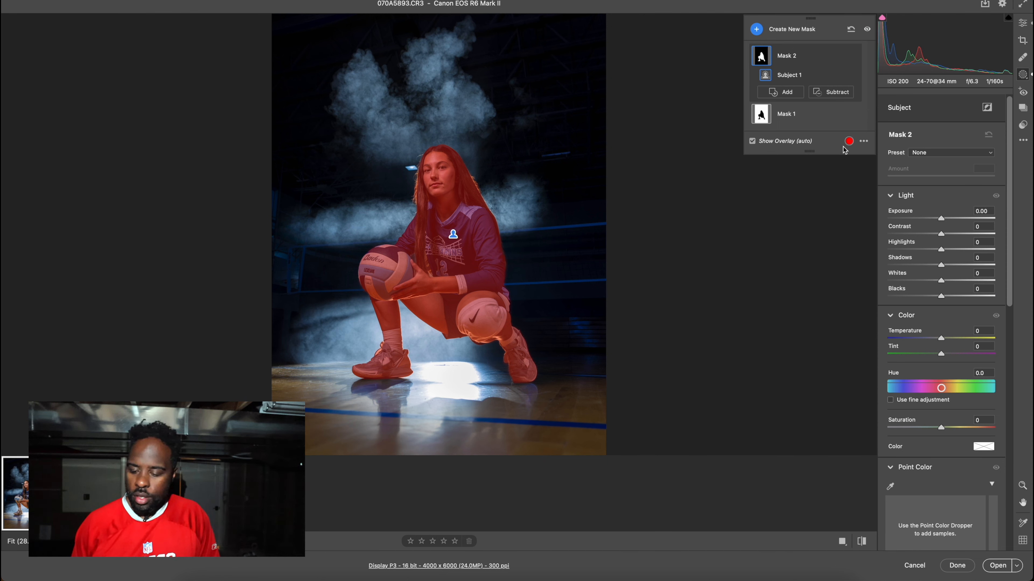
{"action": "left_click_drag", "start_coordinate": [941, 341], "coordinate": [929, 340]}
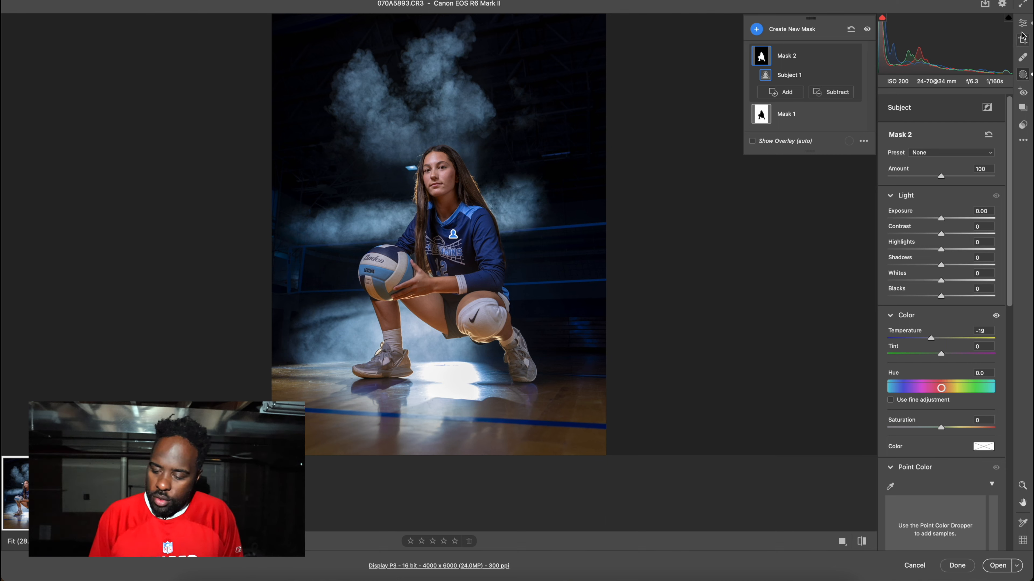
Return to the global edit settings and compare the edited photo with its original version
{"action": "left_click", "coordinate": [1021, 25]}
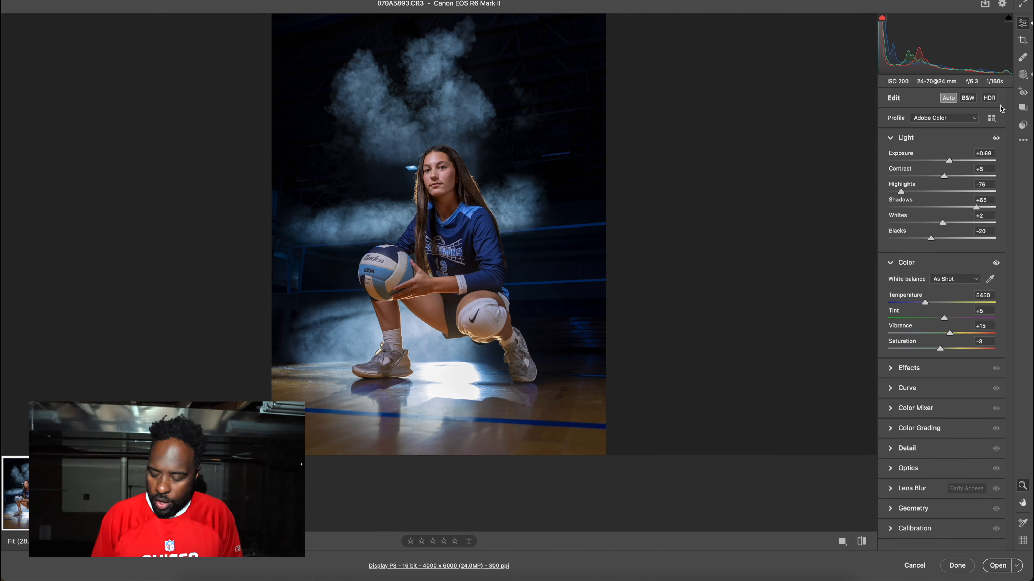
{"action": "key", "text": "backslash"}
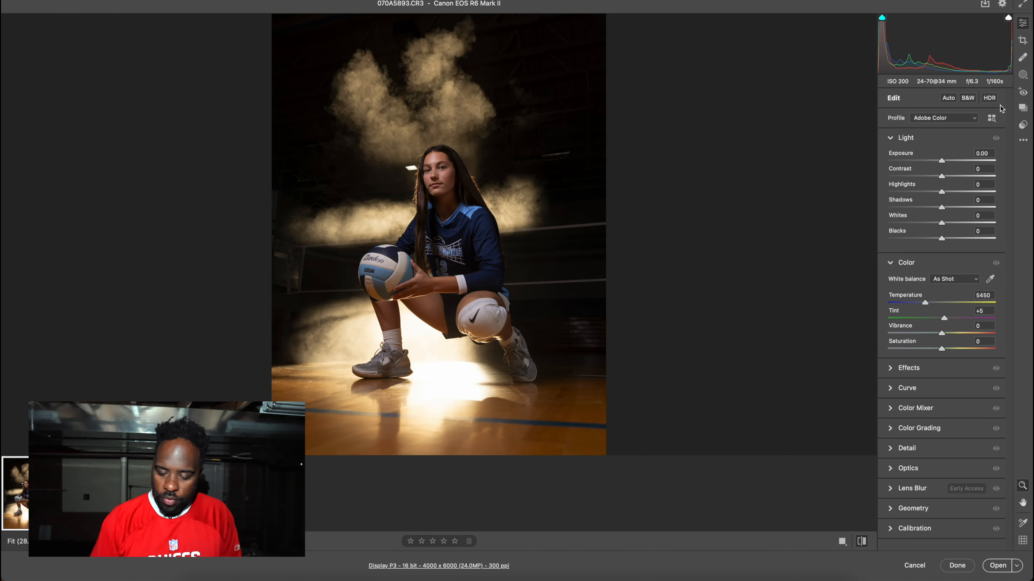
{"action": "key", "text": "backslash"}
{"action": "key", "text": "backslash"}
{"action": "key", "text": "backslash"}
{"action": "left_click", "coordinate": [1023, 140]}
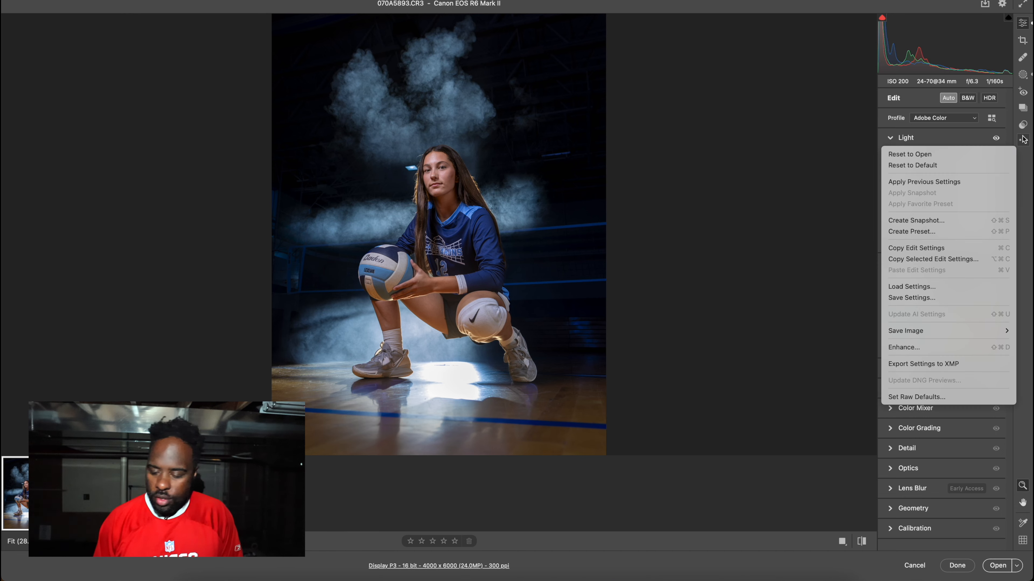
{"action": "left_click", "coordinate": [967, 193]}
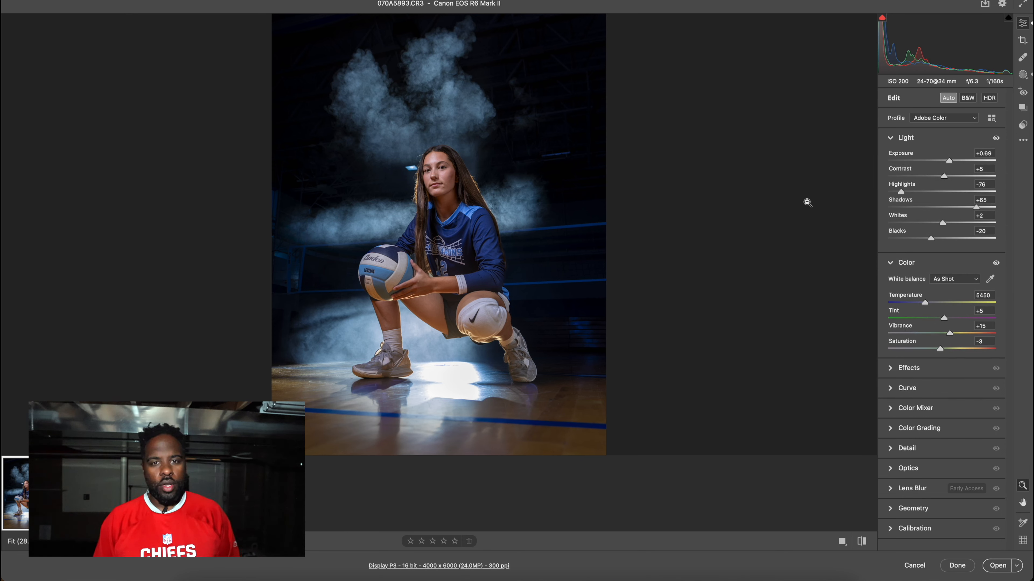
Apply the Medium Contrast preset to the photo's point curve, undoing and reapplying it to compare the effect
{"action": "left_click", "coordinate": [894, 387]}
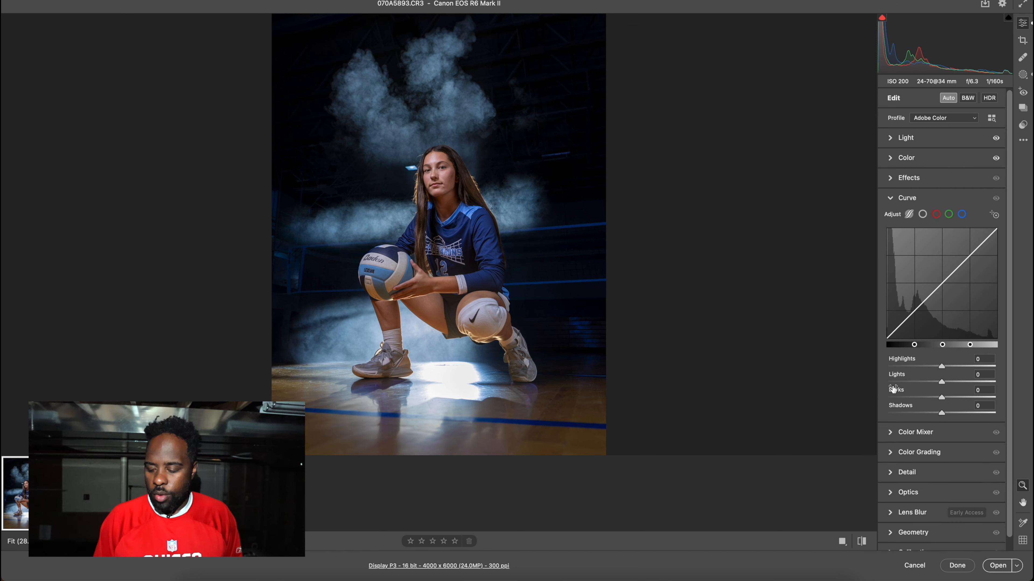
{"action": "left_click", "coordinate": [922, 215]}
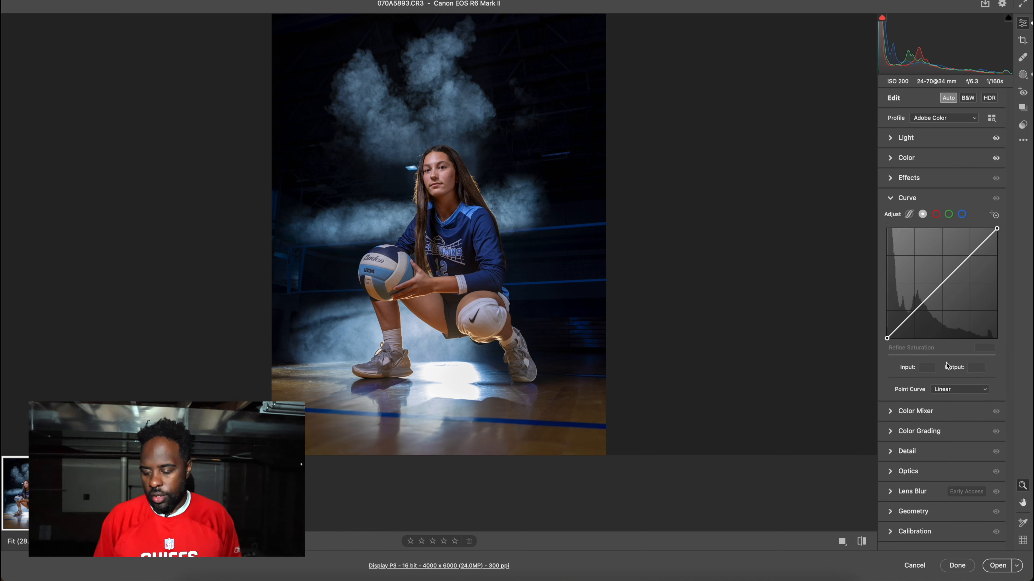
{"action": "left_click", "coordinate": [945, 391]}
{"action": "left_click", "coordinate": [944, 400]}
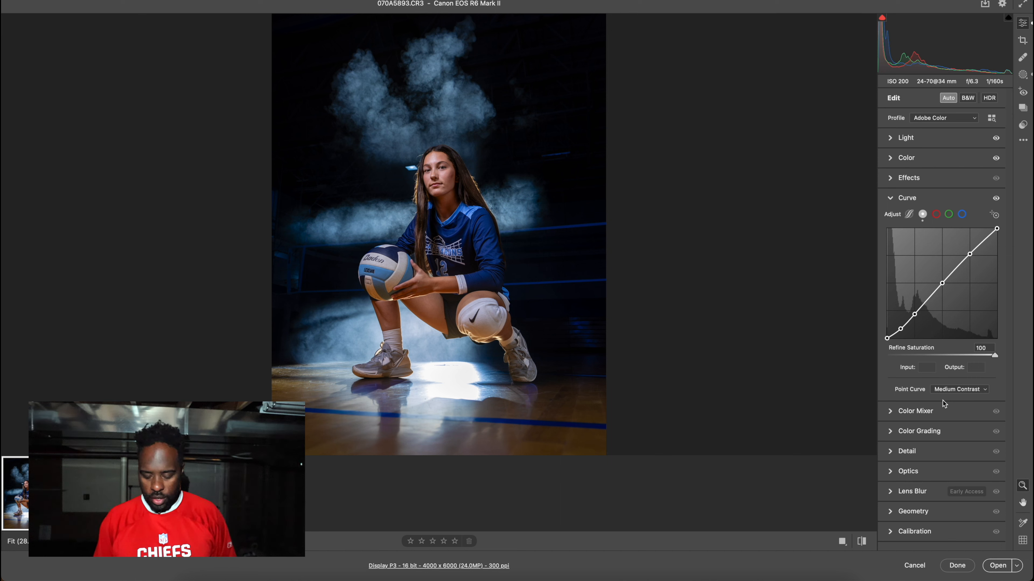
{"action": "key", "text": "super+z"}
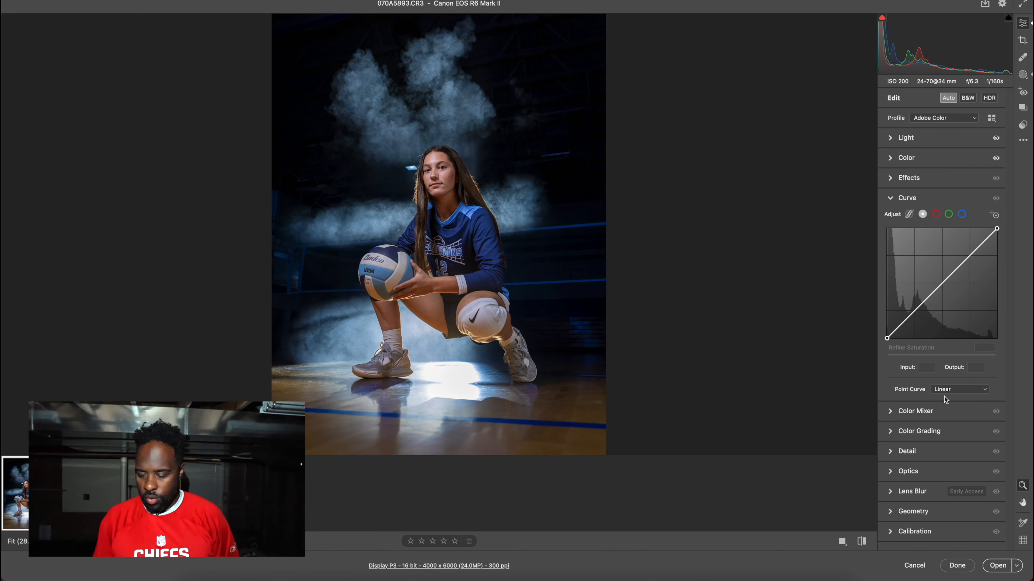
{"action": "left_click", "coordinate": [949, 393]}
{"action": "left_click", "coordinate": [949, 400]}
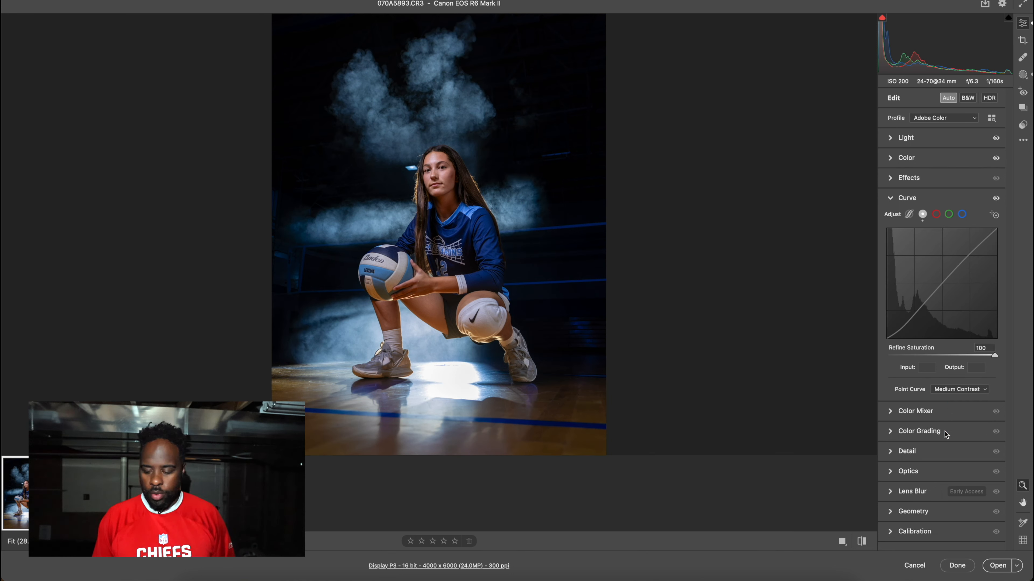
Open the edited raw photo from Camera Raw in Photoshop
{"action": "left_click", "coordinate": [997, 567]}
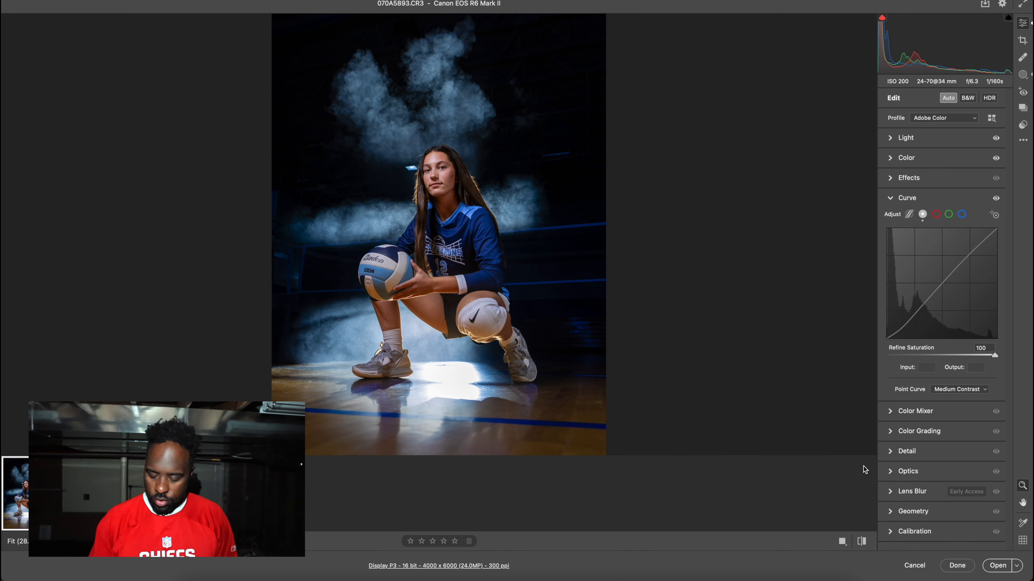
{"action": "key", "text": "super+plus"}
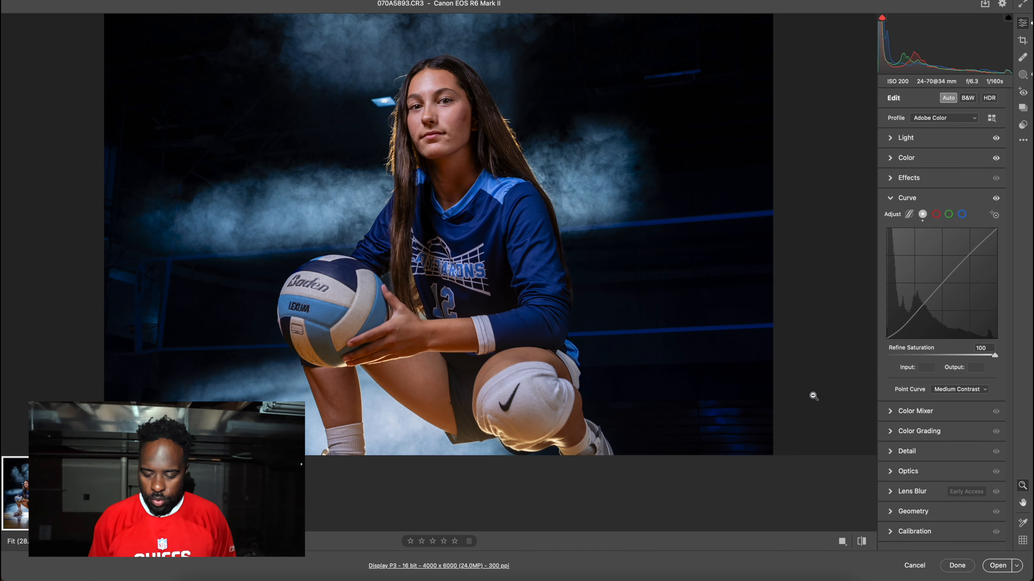
{"action": "key", "text": "super+minus"}
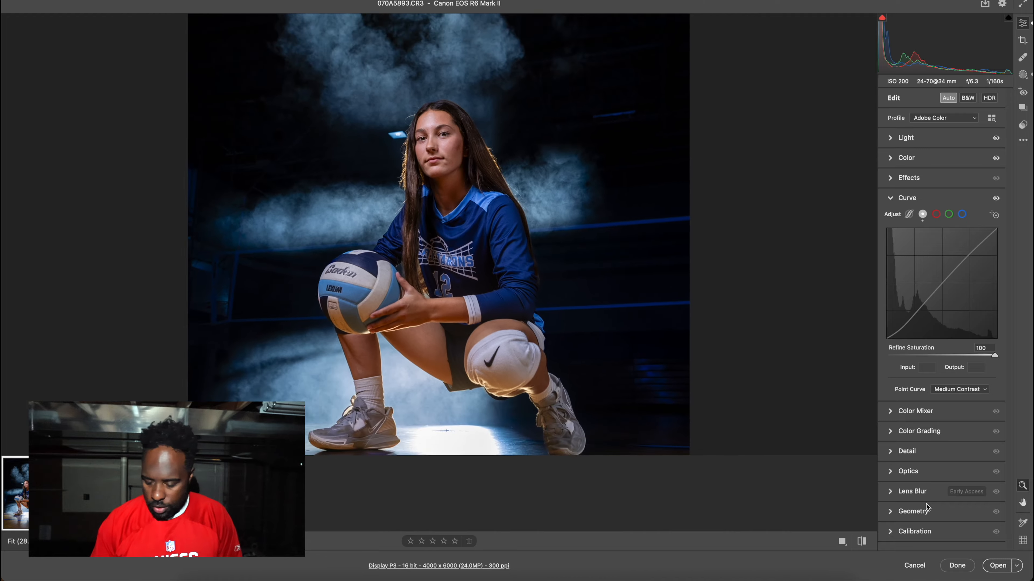
{"action": "left_click", "coordinate": [995, 566]}
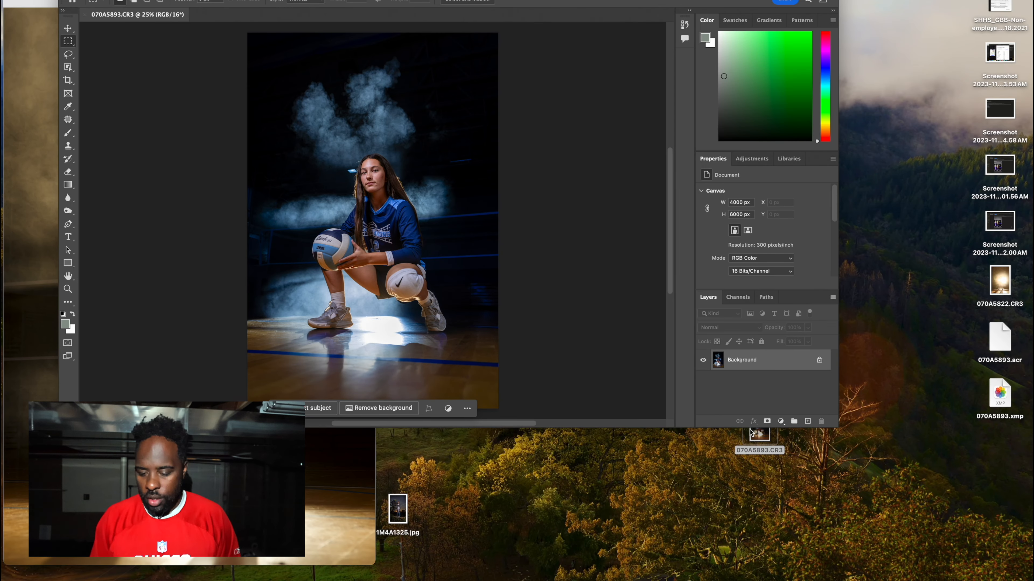
Remove the blemishes beside the mouth corner and on the shaded cheek with the Patch tool
{"action": "key", "text": "super+1"}
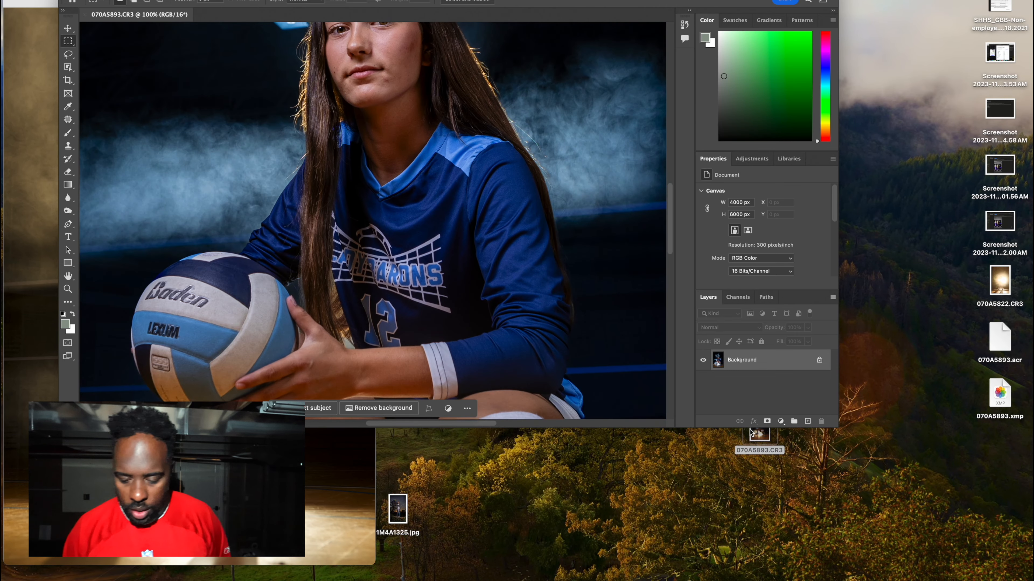
{"action": "scroll", "coordinate": [589, 242], "scroll_direction": "up", "scroll_amount": 5}
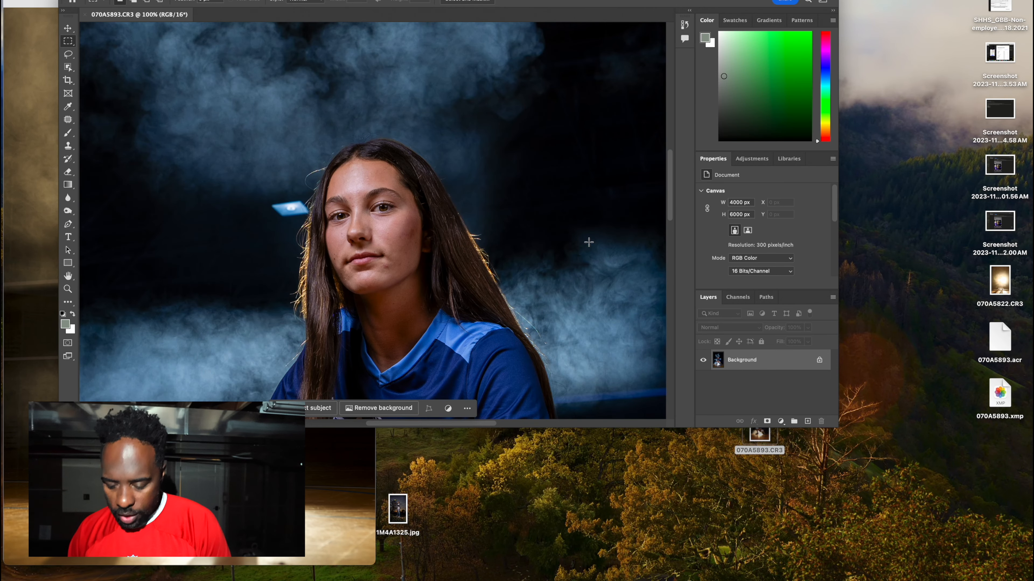
{"action": "key", "text": "super+equal"}
{"action": "key", "text": "super+equal"}
{"action": "scroll", "coordinate": [589, 243], "scroll_direction": "down", "scroll_amount": 2}
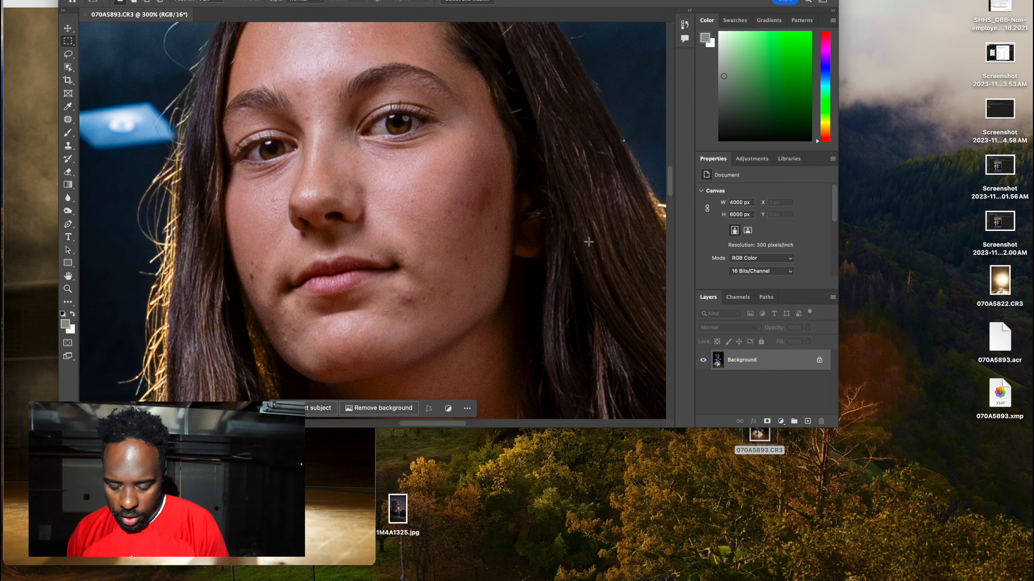
{"action": "key", "text": "j"}
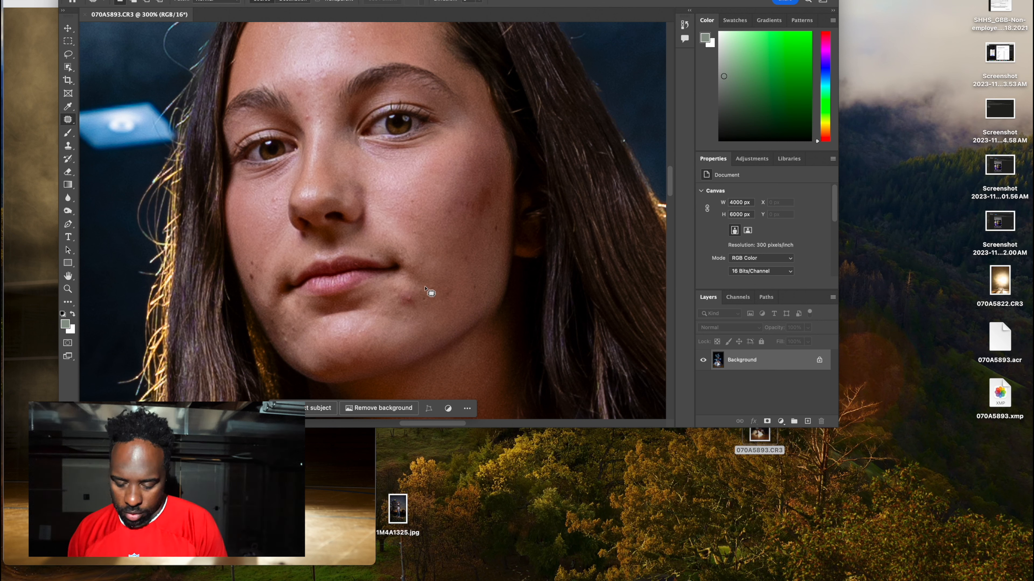
{"action": "mouse_move", "coordinate": [425, 288]}
{"action": "left_mouse_down"}
{"action": "mouse_move", "coordinate": [398, 293]}
{"action": "mouse_move", "coordinate": [398, 322]}
{"action": "mouse_move", "coordinate": [419, 305]}
{"action": "mouse_move", "coordinate": [455, 300]}
{"action": "mouse_move", "coordinate": [448, 284]}
{"action": "mouse_move", "coordinate": [419, 287]}
{"action": "mouse_move", "coordinate": [449, 212]}
{"action": "mouse_move", "coordinate": [432, 224]}
{"action": "mouse_move", "coordinate": [421, 207]}
{"action": "mouse_move", "coordinate": [456, 199]}
{"action": "mouse_move", "coordinate": [470, 225]}
{"action": "mouse_move", "coordinate": [496, 210]}
{"action": "mouse_move", "coordinate": [489, 182]}
{"action": "mouse_move", "coordinate": [474, 185]}
{"action": "mouse_move", "coordinate": [471, 153]}
{"action": "left_mouse_up"}
{"action": "key", "text": "ctrl+d"}
{"action": "key", "text": "ctrl+d"}
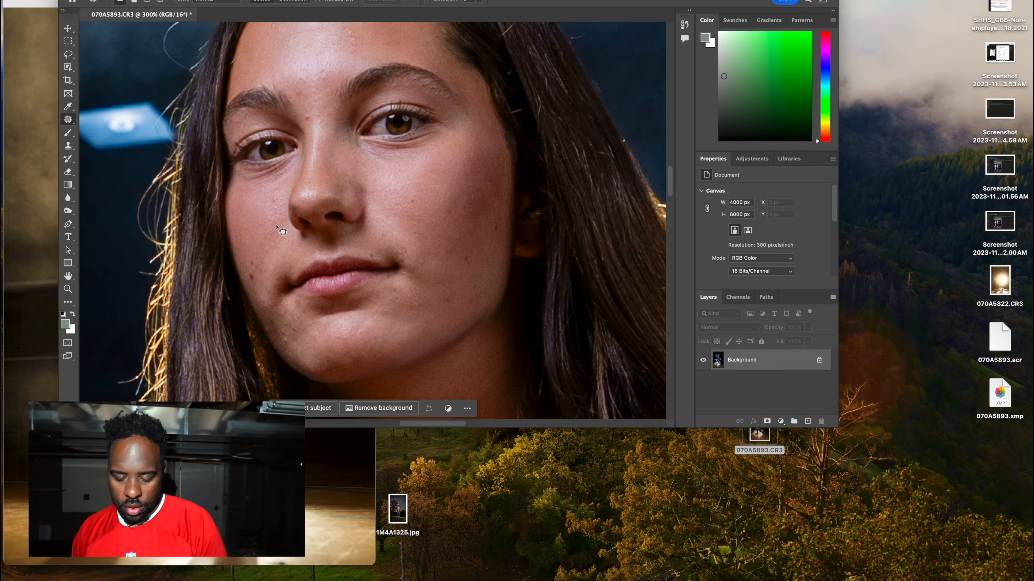
Patch the blemishes on the forehead and around the bridge of the nose with clean skin, clearing each selection
{"action": "scroll", "coordinate": [277, 227], "scroll_direction": "up", "scroll_amount": 3}
{"action": "mouse_move", "coordinate": [320, 164]}
{"action": "left_mouse_down"}
{"action": "mouse_move", "coordinate": [304, 165]}
{"action": "mouse_move", "coordinate": [330, 191]}
{"action": "mouse_move", "coordinate": [335, 165]}
{"action": "mouse_move", "coordinate": [321, 164]}
{"action": "mouse_move", "coordinate": [307, 127]}
{"action": "mouse_move", "coordinate": [266, 118]}
{"action": "mouse_move", "coordinate": [296, 140]}
{"action": "mouse_move", "coordinate": [291, 152]}
{"action": "mouse_move", "coordinate": [312, 143]}
{"action": "mouse_move", "coordinate": [274, 110]}
{"action": "mouse_move", "coordinate": [315, 121]}
{"action": "mouse_move", "coordinate": [326, 147]}
{"action": "mouse_move", "coordinate": [329, 125]}
{"action": "mouse_move", "coordinate": [275, 108]}
{"action": "mouse_move", "coordinate": [315, 150]}
{"action": "mouse_move", "coordinate": [323, 139]}
{"action": "mouse_move", "coordinate": [269, 105]}
{"action": "left_mouse_up"}
{"action": "key", "text": "super+d"}
{"action": "mouse_move", "coordinate": [281, 68]}
{"action": "left_mouse_down"}
{"action": "mouse_move", "coordinate": [290, 101]}
{"action": "mouse_move", "coordinate": [300, 102]}
{"action": "mouse_move", "coordinate": [285, 69]}
{"action": "left_mouse_up"}
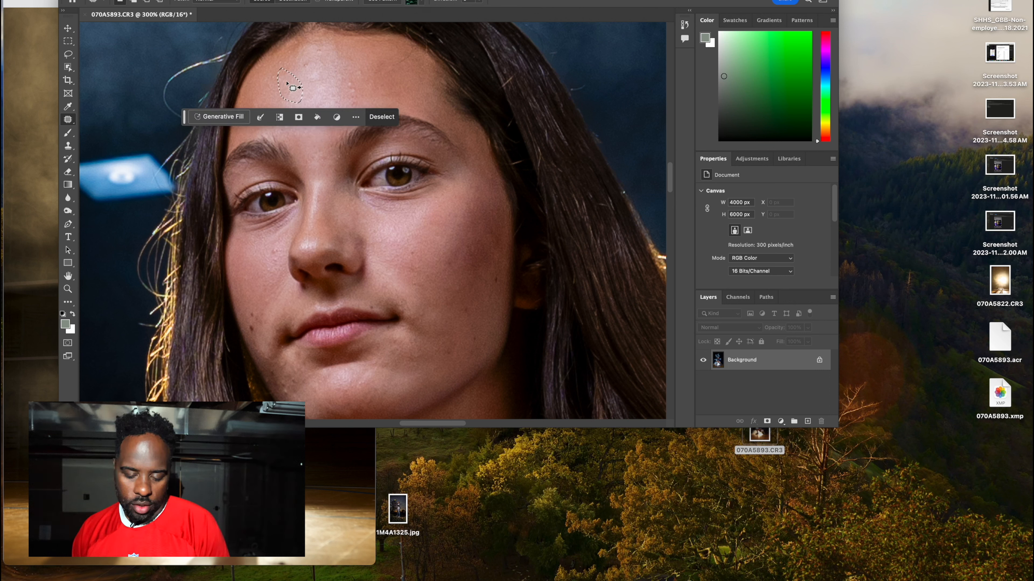
{"action": "left_click", "coordinate": [265, 102]}
{"action": "mouse_move", "coordinate": [345, 81]}
{"action": "left_mouse_down"}
{"action": "mouse_move", "coordinate": [365, 113]}
{"action": "mouse_move", "coordinate": [365, 91]}
{"action": "mouse_move", "coordinate": [349, 75]}
{"action": "mouse_move", "coordinate": [381, 83]}
{"action": "mouse_move", "coordinate": [354, 67]}
{"action": "mouse_move", "coordinate": [358, 84]}
{"action": "mouse_move", "coordinate": [374, 71]}
{"action": "mouse_move", "coordinate": [397, 76]}
{"action": "left_mouse_up"}
{"action": "key", "text": "super+d"}
{"action": "key", "text": "super+d"}
Patch the spots on the brighter side of the chin and the lower cheek, clearing each selection
{"action": "scroll", "coordinate": [398, 77], "scroll_direction": "down", "scroll_amount": 2}
{"action": "scroll", "coordinate": [290, 276], "scroll_direction": "down", "scroll_amount": 2}
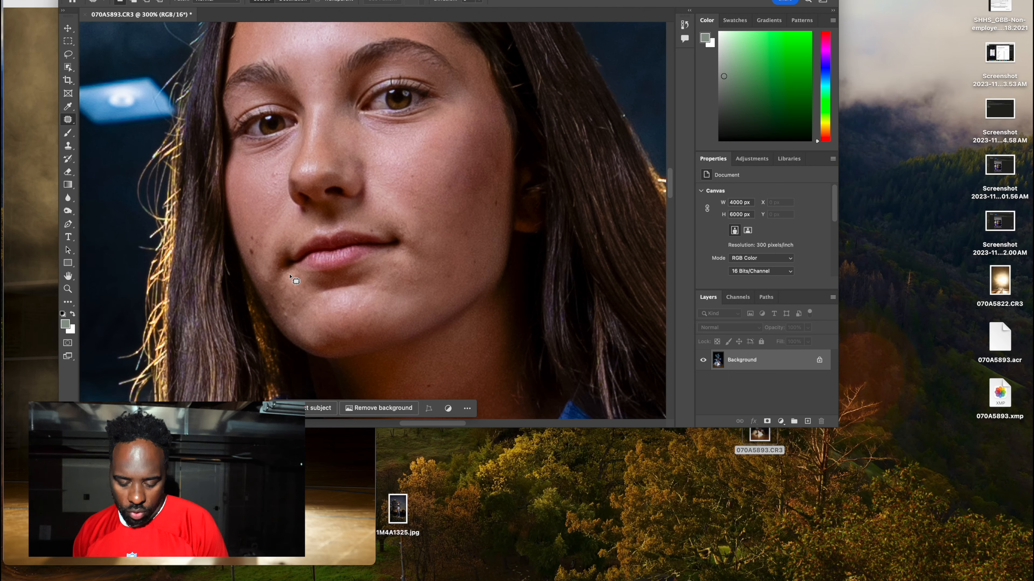
{"action": "mouse_move", "coordinate": [294, 306]}
{"action": "left_mouse_down"}
{"action": "mouse_move", "coordinate": [276, 313]}
{"action": "mouse_move", "coordinate": [284, 322]}
{"action": "mouse_move", "coordinate": [299, 311]}
{"action": "mouse_move", "coordinate": [284, 296]}
{"action": "mouse_move", "coordinate": [311, 322]}
{"action": "left_mouse_up"}
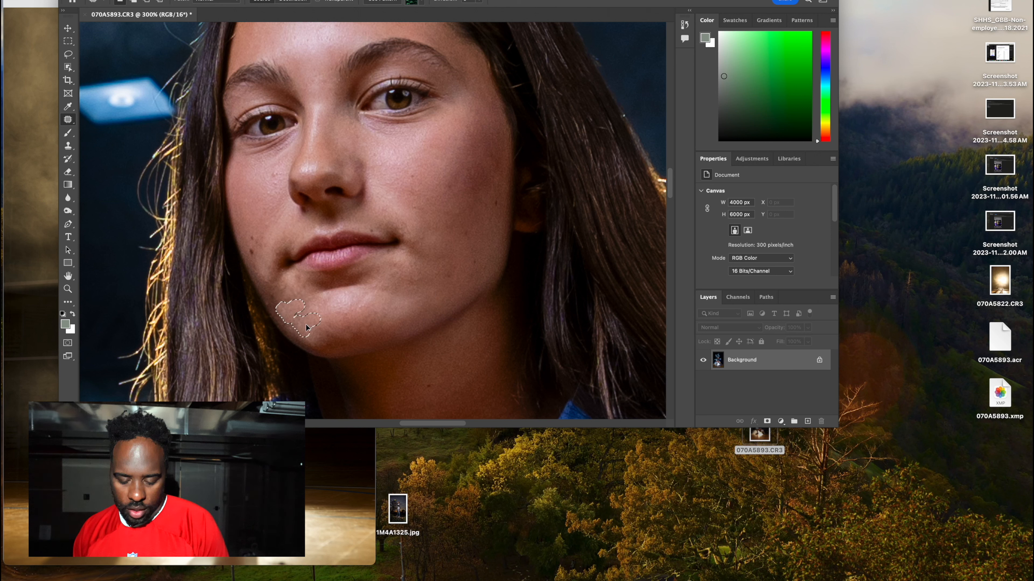
{"action": "key", "text": "ctrl+d"}
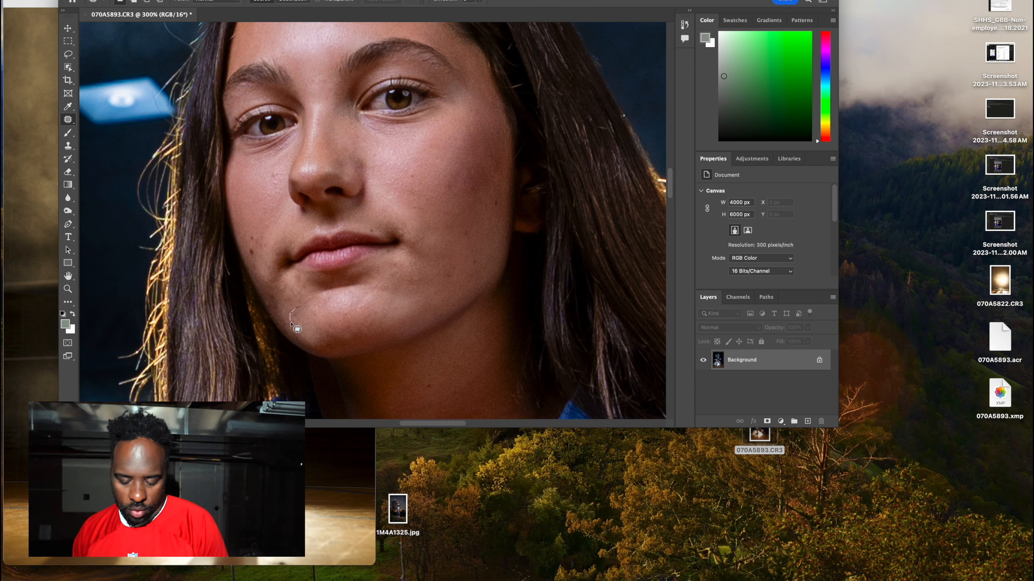
{"action": "mouse_move", "coordinate": [305, 323]}
{"action": "left_mouse_down"}
{"action": "mouse_move", "coordinate": [278, 285]}
{"action": "mouse_move", "coordinate": [285, 306]}
{"action": "mouse_move", "coordinate": [304, 286]}
{"action": "mouse_move", "coordinate": [291, 282]}
{"action": "mouse_move", "coordinate": [269, 212]}
{"action": "left_mouse_up"}
{"action": "key", "text": "super+d"}
{"action": "key", "text": "super+d"}
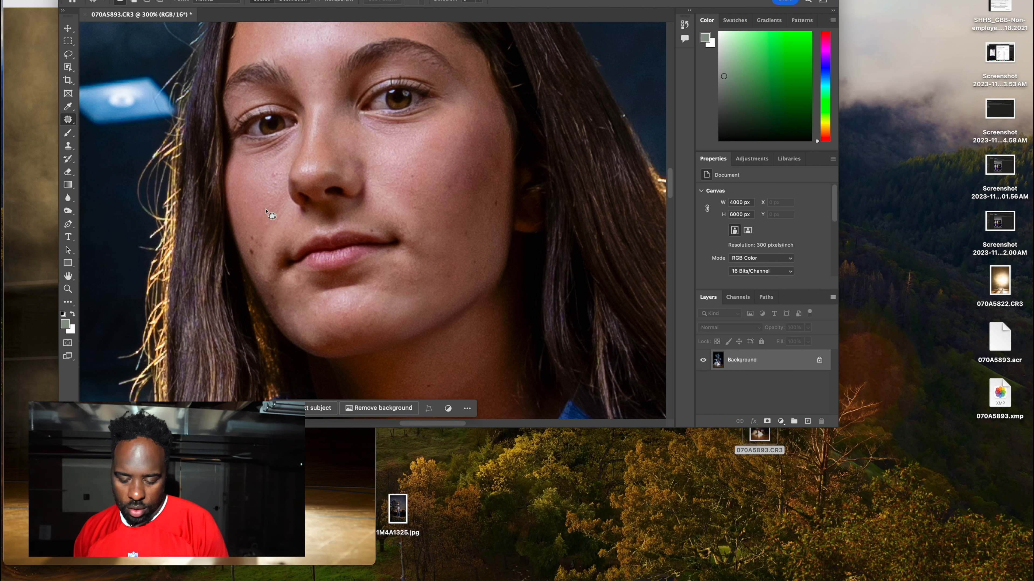
Patch the small blemishes on the brighter cheek beside the nose at 500% zoom and clear the selection
{"action": "key", "text": "super+equal"}
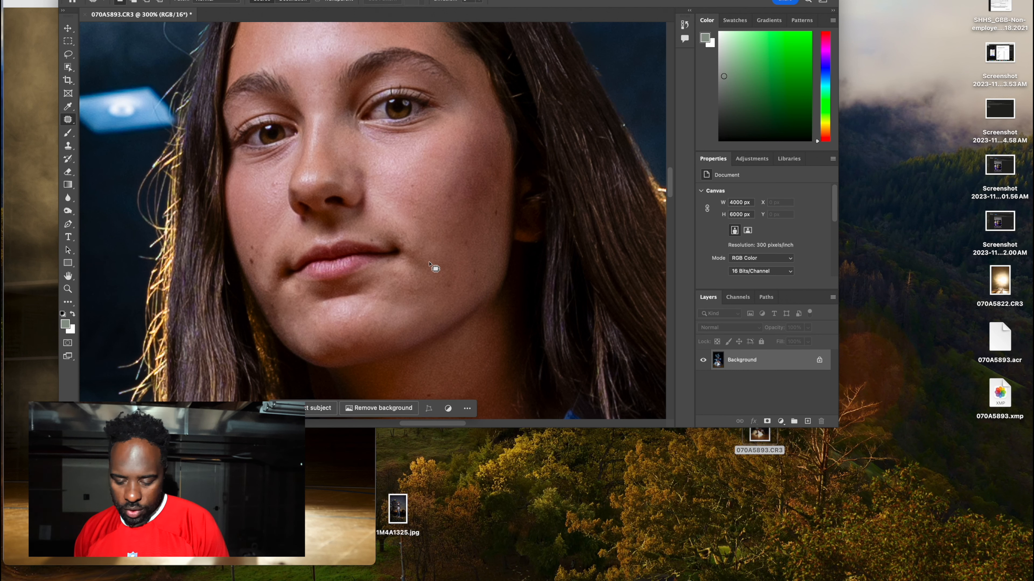
{"action": "key", "text": "super+equal"}
{"action": "scroll", "coordinate": [431, 264], "scroll_direction": "left", "scroll_amount": 3}
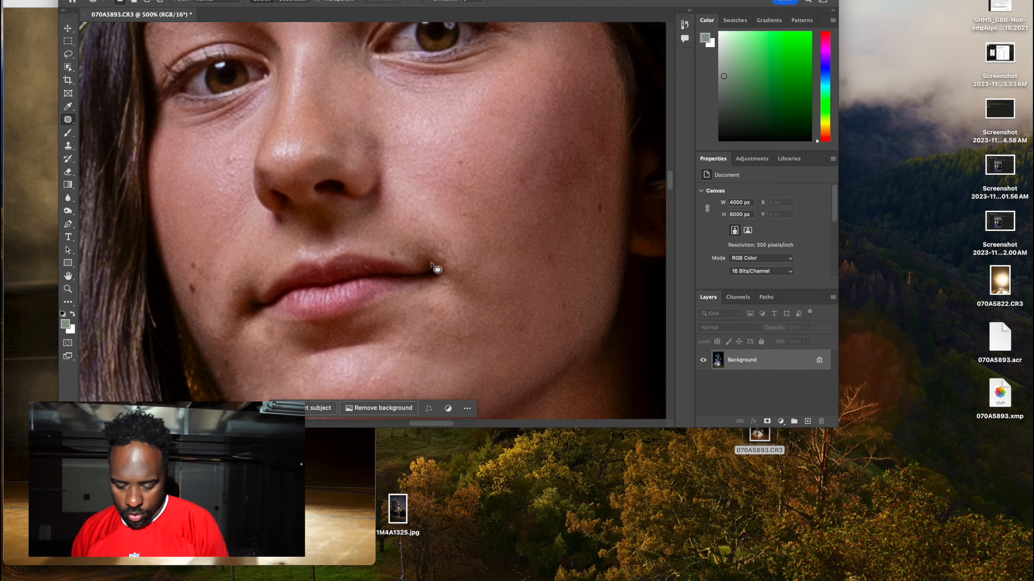
{"action": "scroll", "coordinate": [432, 264], "scroll_direction": "up", "scroll_amount": 4}
{"action": "mouse_move", "coordinate": [282, 239]}
{"action": "left_mouse_down"}
{"action": "mouse_move", "coordinate": [273, 250]}
{"action": "mouse_move", "coordinate": [283, 276]}
{"action": "mouse_move", "coordinate": [294, 251]}
{"action": "mouse_move", "coordinate": [258, 253]}
{"action": "left_mouse_up"}
{"action": "key", "text": "super+d"}
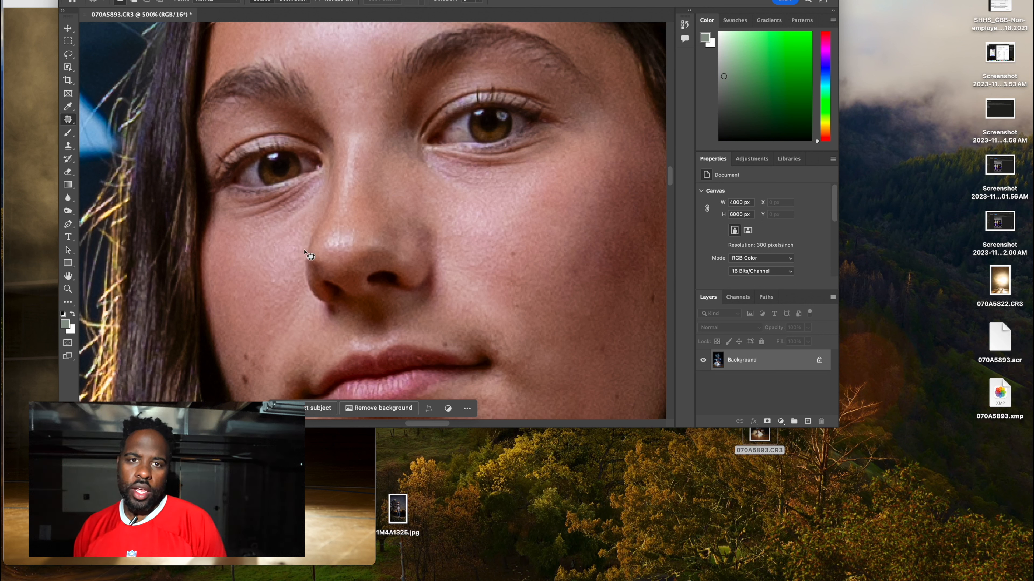
Patch the remaining small blemish on the forehead above the eyebrows
{"action": "scroll", "coordinate": [368, 267], "scroll_direction": "up", "scroll_amount": 5}
{"action": "scroll", "coordinate": [368, 267], "scroll_direction": "up", "scroll_amount": 3}
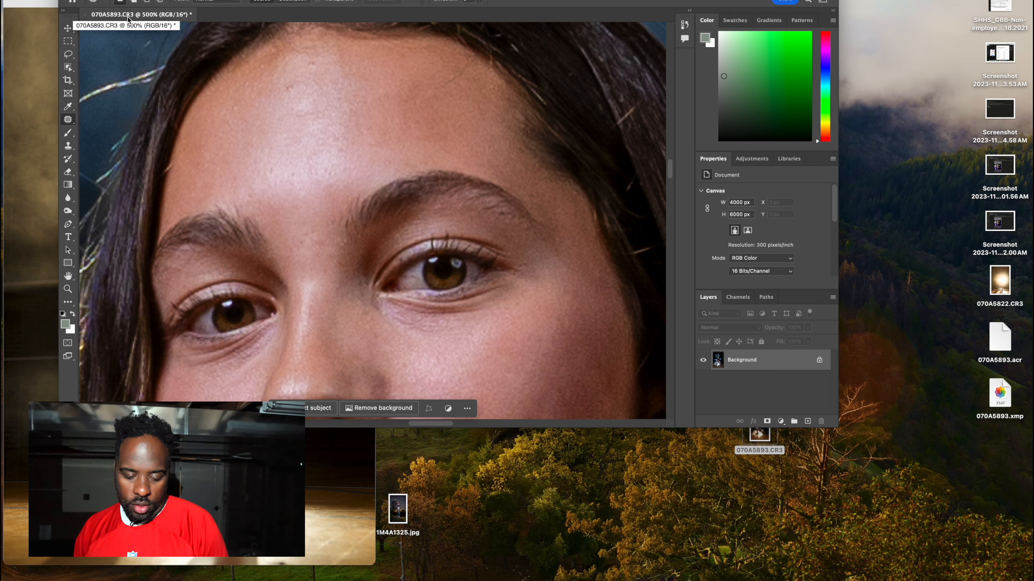
{"action": "mouse_move", "coordinate": [293, 79]}
{"action": "left_mouse_down"}
{"action": "mouse_move", "coordinate": [280, 96]}
{"action": "mouse_move", "coordinate": [307, 93]}
{"action": "mouse_move", "coordinate": [294, 80]}
{"action": "left_mouse_up"}
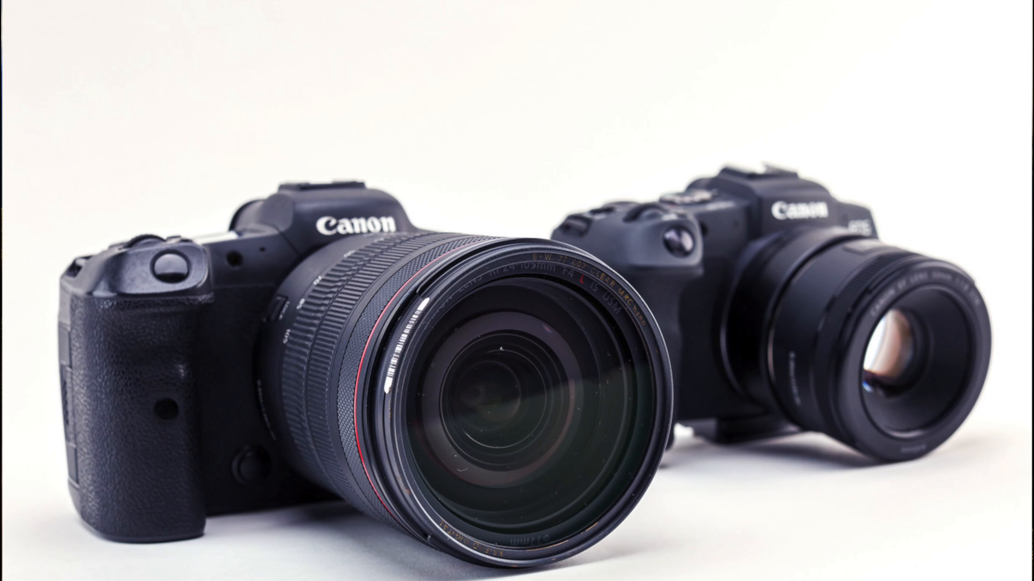